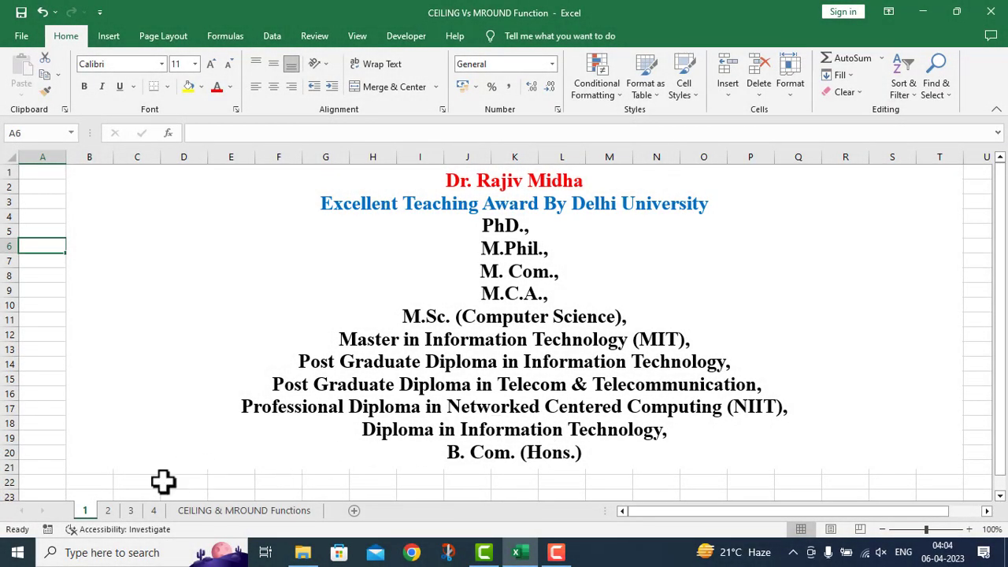
View sheets 2 and 3, then open the CEILING & MROUND Functions sheet and undo the last change to its description rows.
{"action": "left_click", "coordinate": [109, 512]}
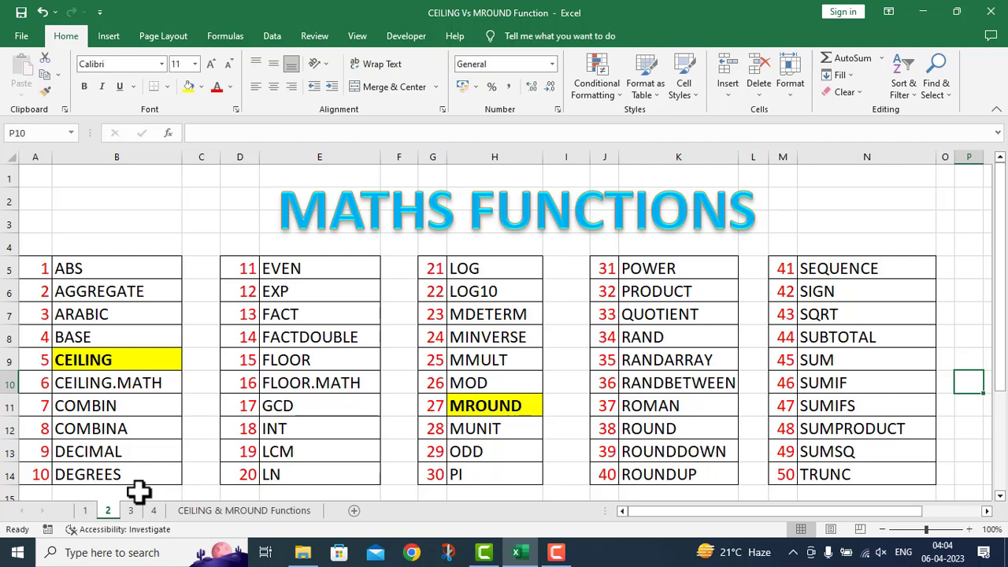
{"action": "left_click", "coordinate": [132, 511]}
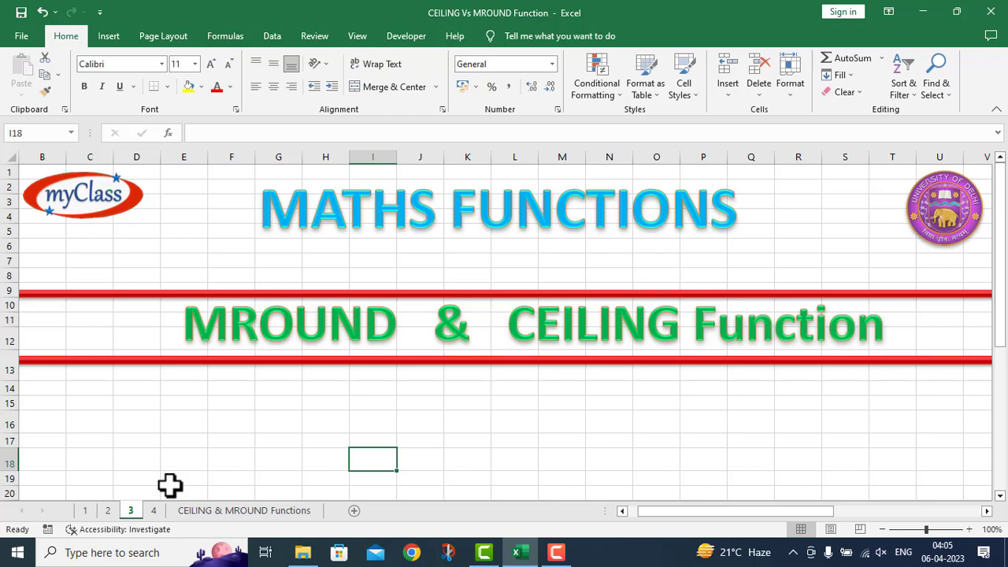
{"action": "left_click", "coordinate": [183, 511]}
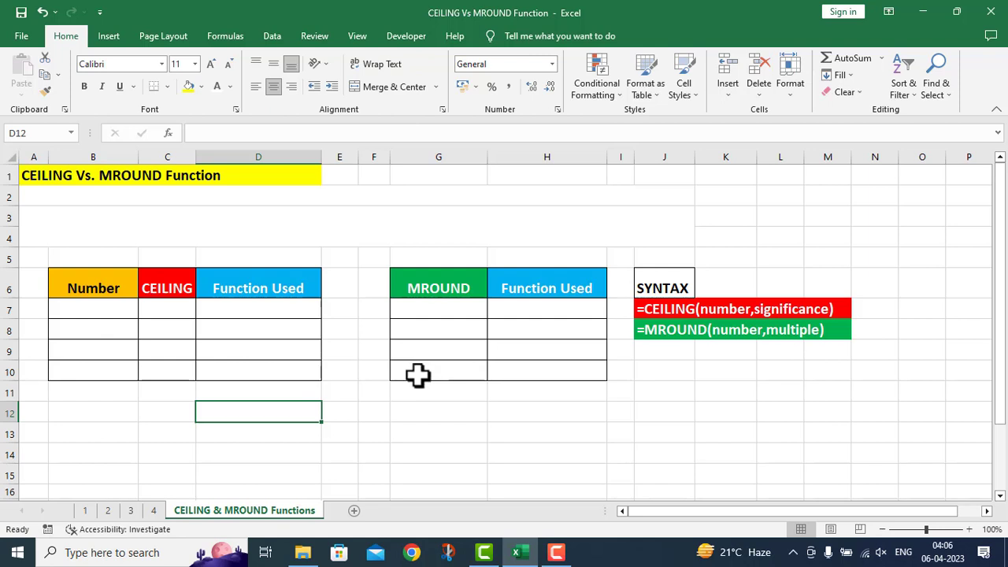
{"action": "key", "text": "ctrl+z"}
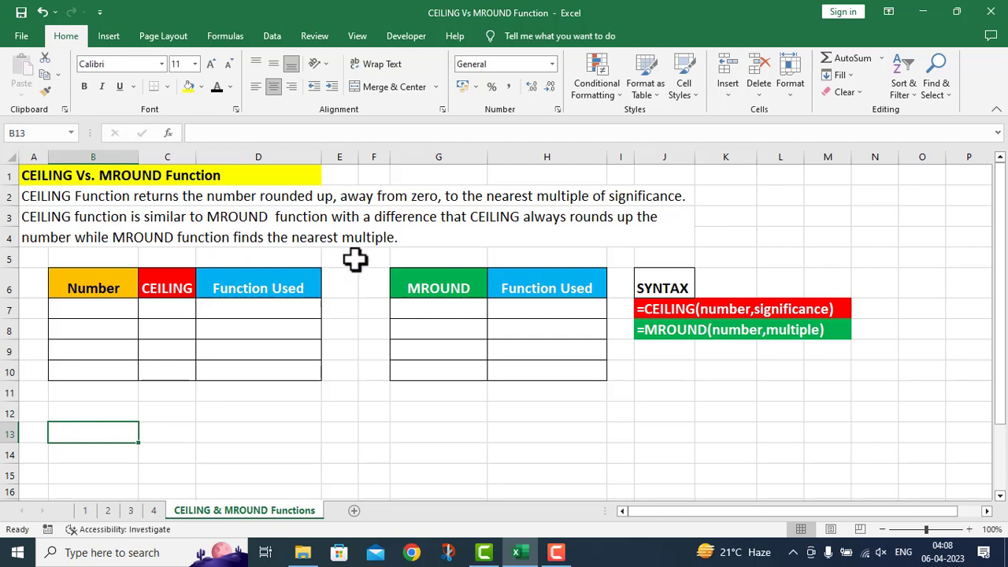
Enter 7.15 as the first value of the Number column, in cell B7.
{"action": "left_click", "coordinate": [96, 308]}
{"action": "type", "text": "7"}
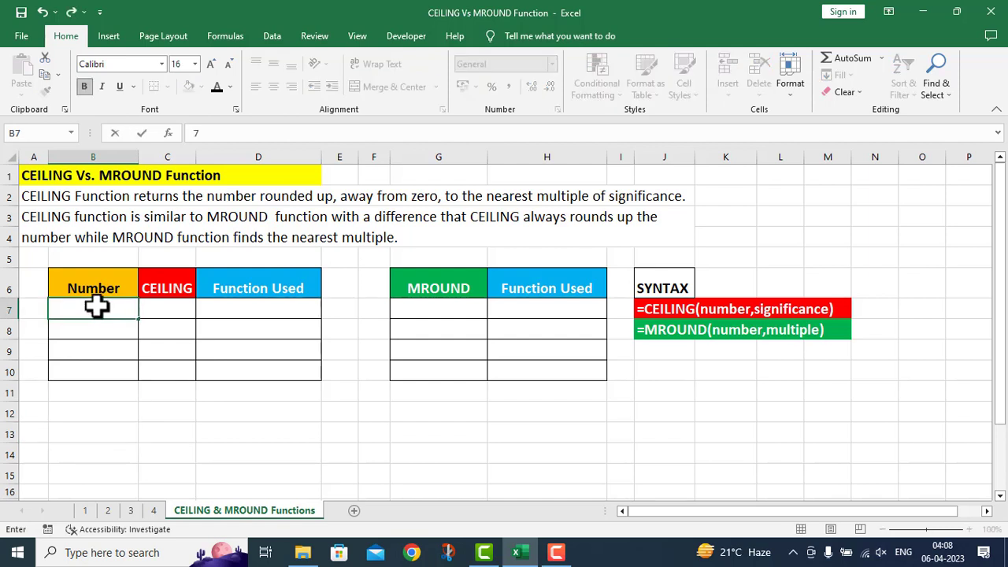
{"action": "type", "text": ".15"}
Round up the first number in cell C7 with =CEILING(B7,1), and widen column B.
{"action": "left_click", "coordinate": [157, 311]}
{"action": "double_click", "coordinate": [175, 318]}
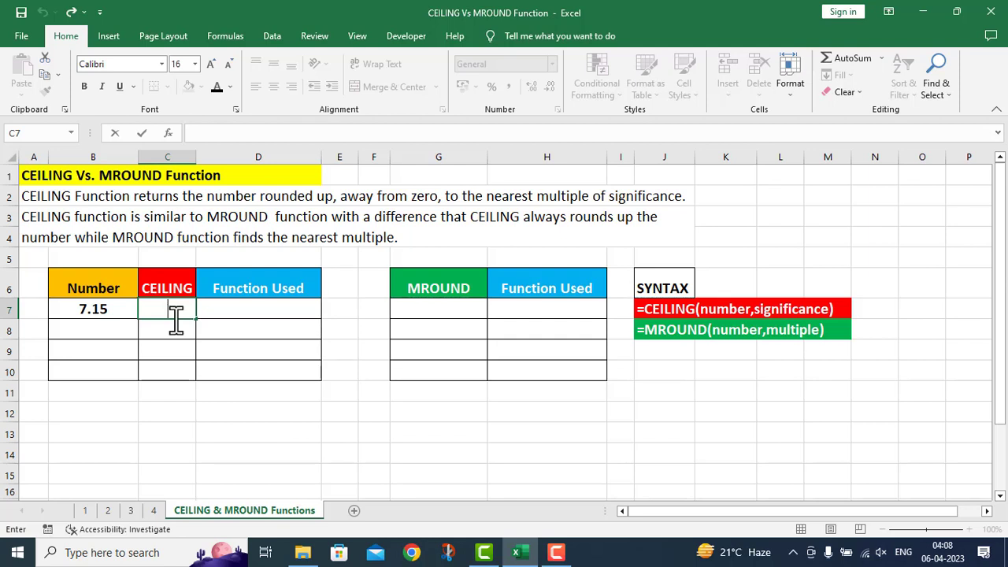
{"action": "type", "text": "="}
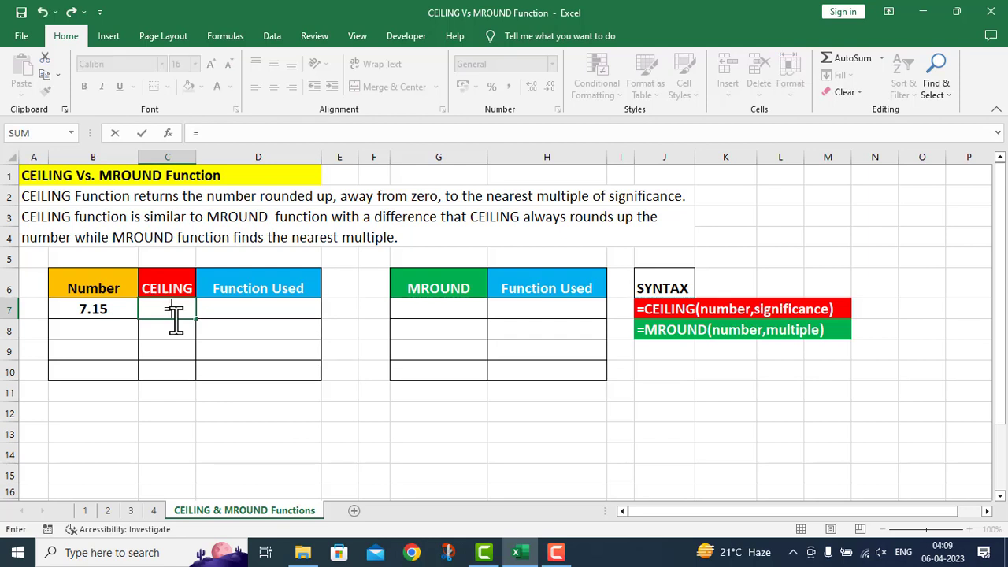
{"action": "type", "text": "CE"}
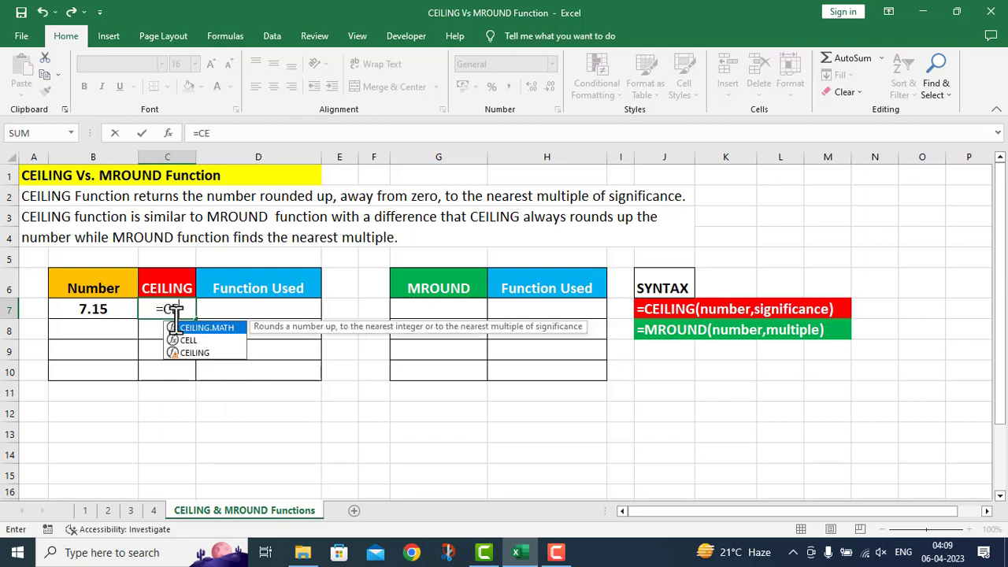
{"action": "type", "text": "ILING("}
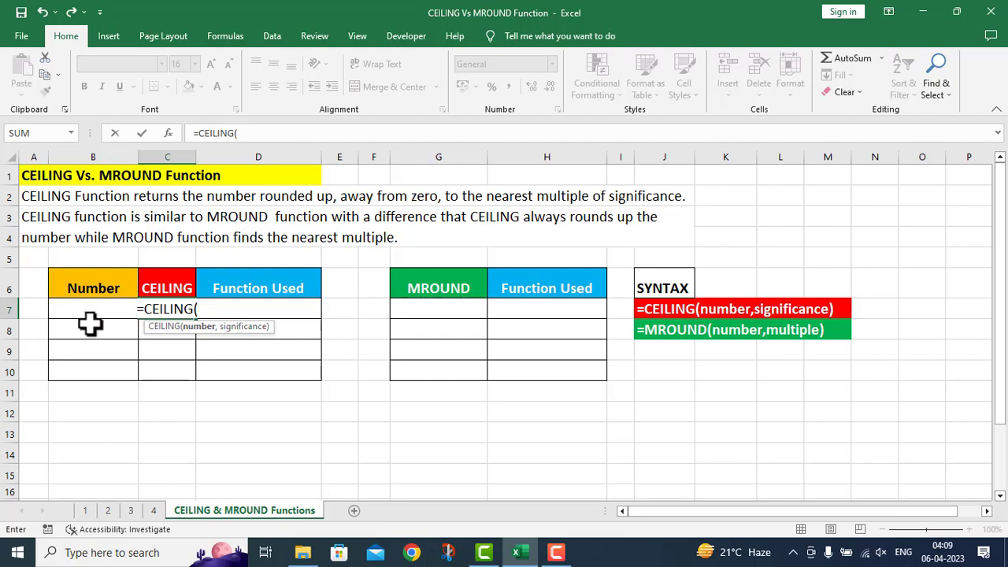
{"action": "type", "text": "B7,"}
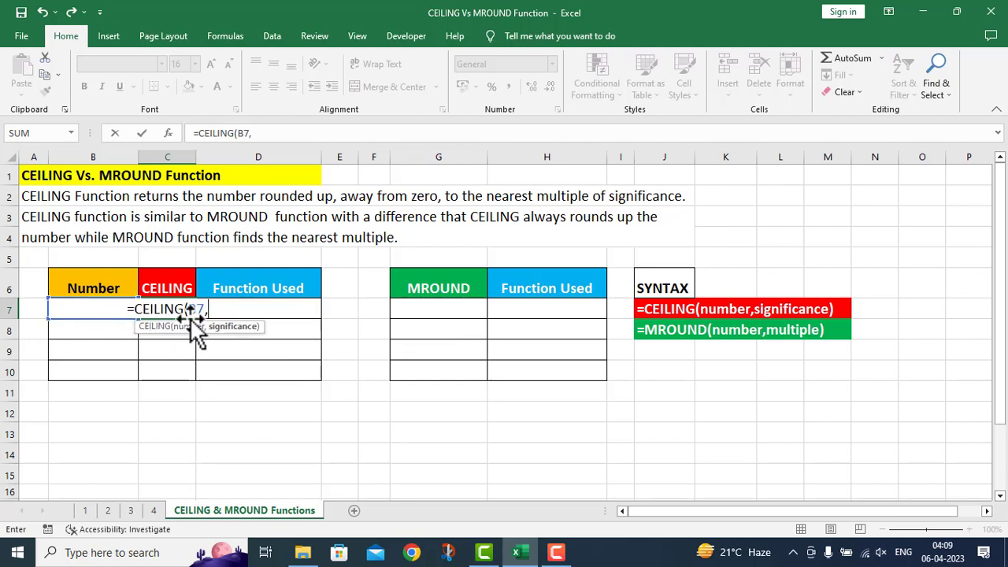
{"action": "type", "text": "1"}
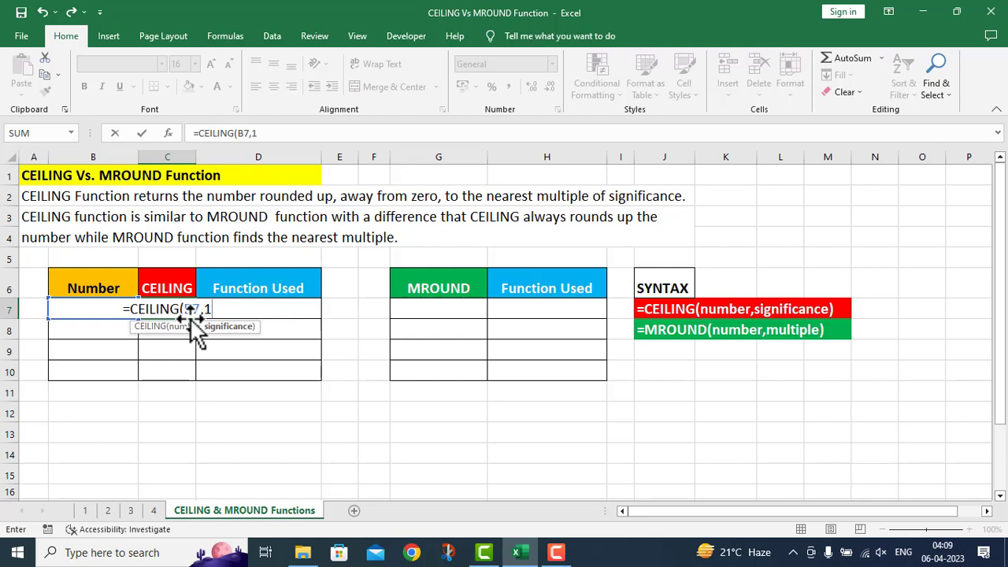
{"action": "type", "text": ")"}
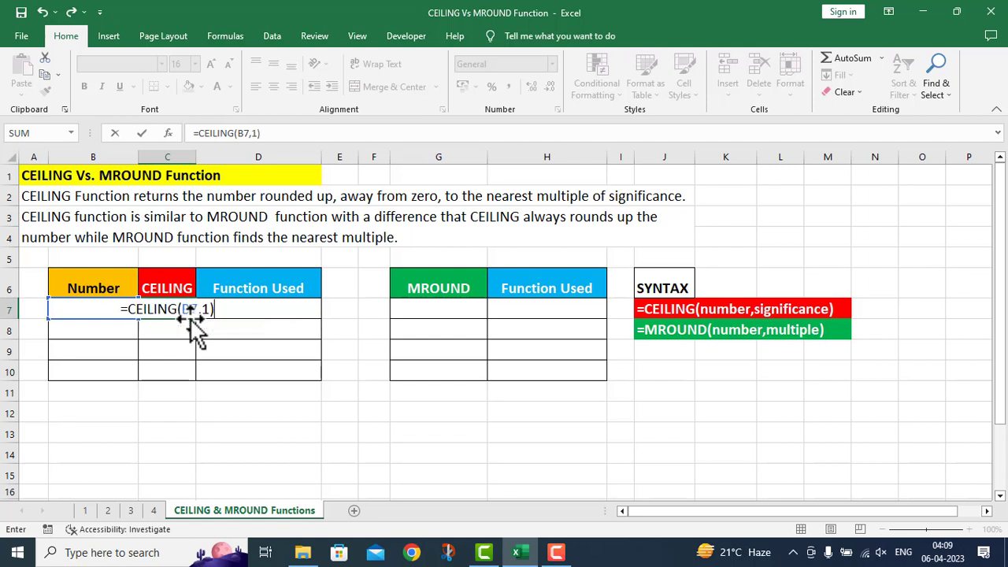
{"action": "key", "text": "Return"}
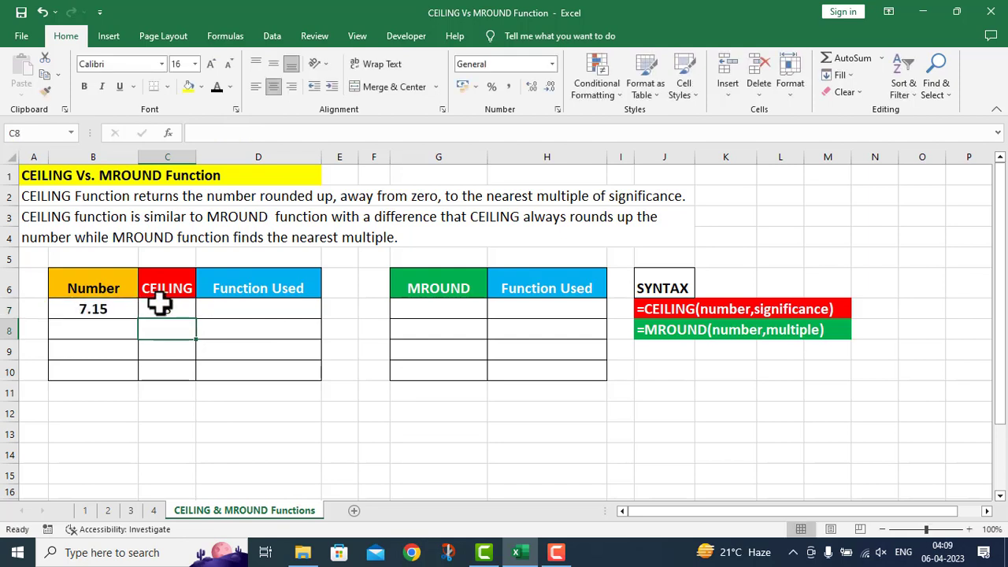
{"action": "left_click_drag", "start_coordinate": [138, 156], "coordinate": [175, 160]}
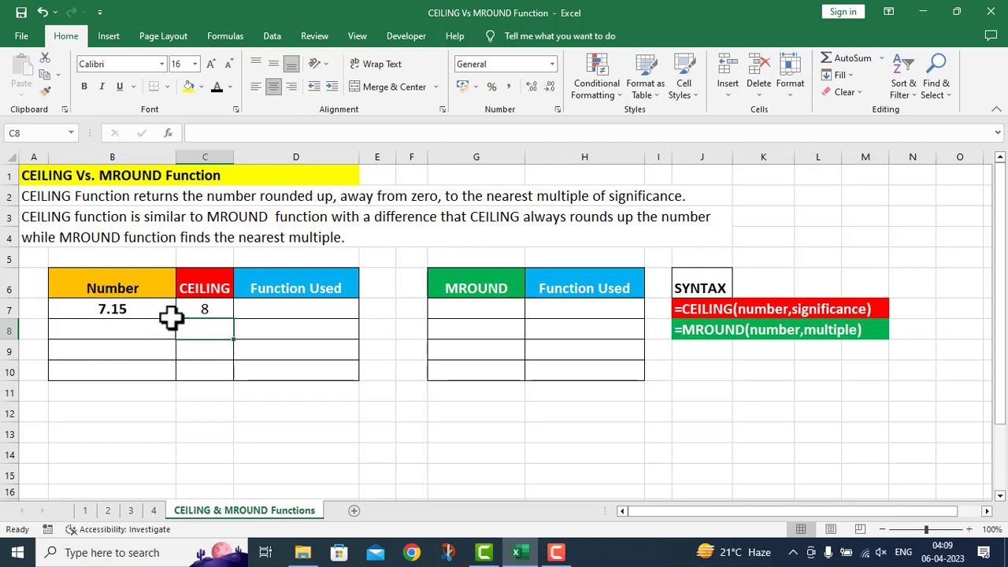
Copy the CEILING formula from C7 into D7 as text, '=CEILING(B7,1), under Function Used.
{"action": "left_click", "coordinate": [210, 310]}
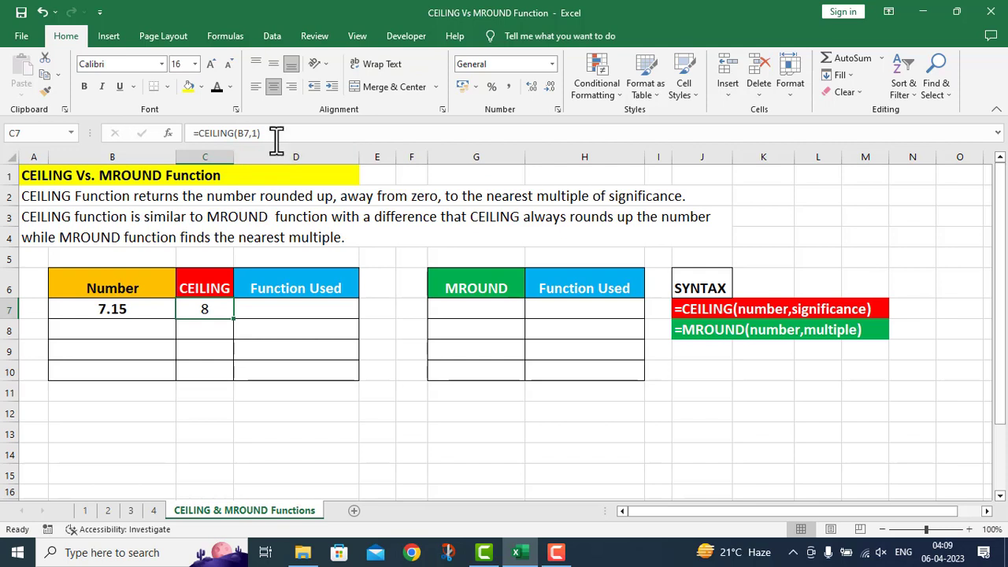
{"action": "left_click_drag", "start_coordinate": [271, 134], "coordinate": [181, 135]}
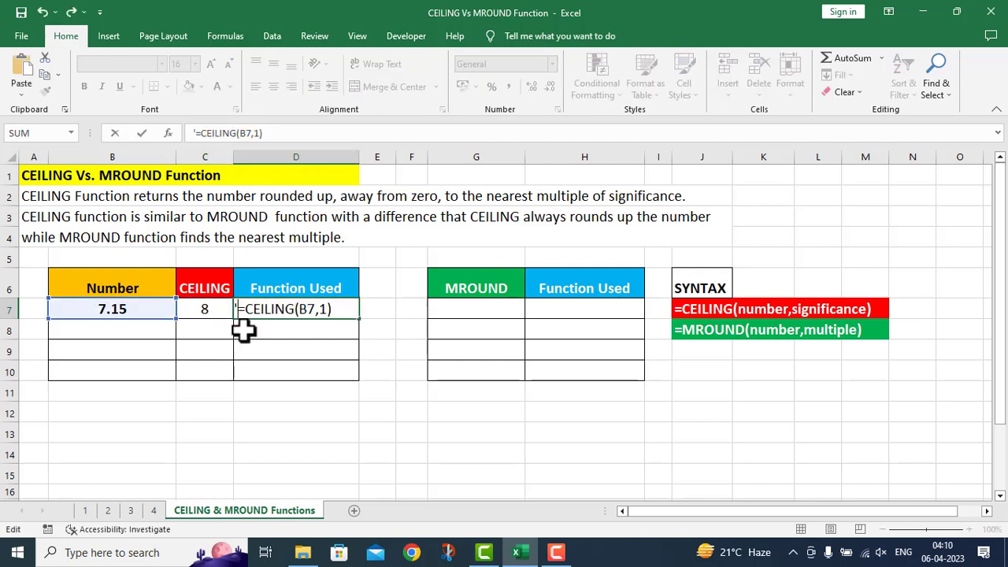
{"action": "key", "text": "ctrl+Return"}
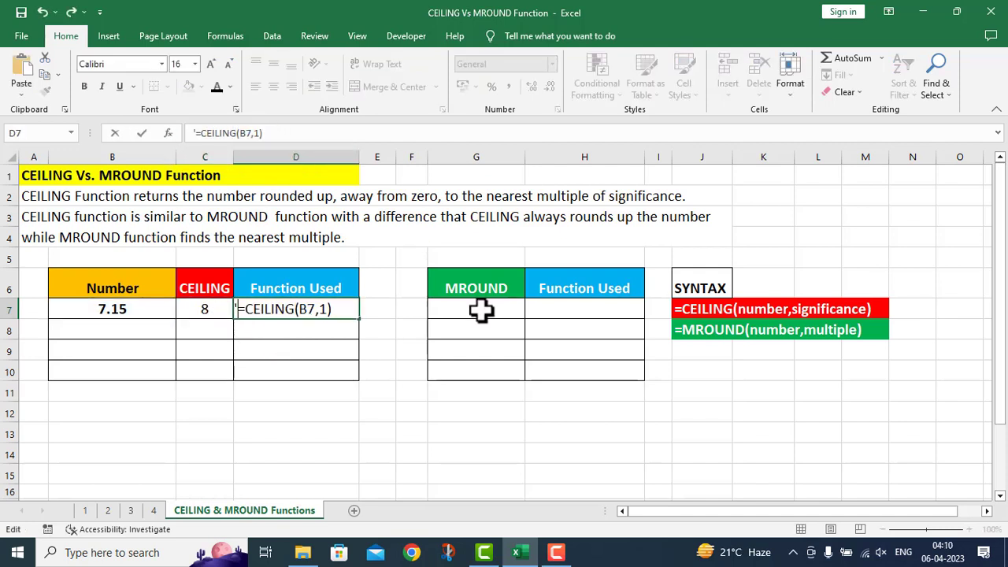
Round the first number to the nearest multiple in cell G7 with =MROUND(B7,1).
{"action": "left_click", "coordinate": [478, 310]}
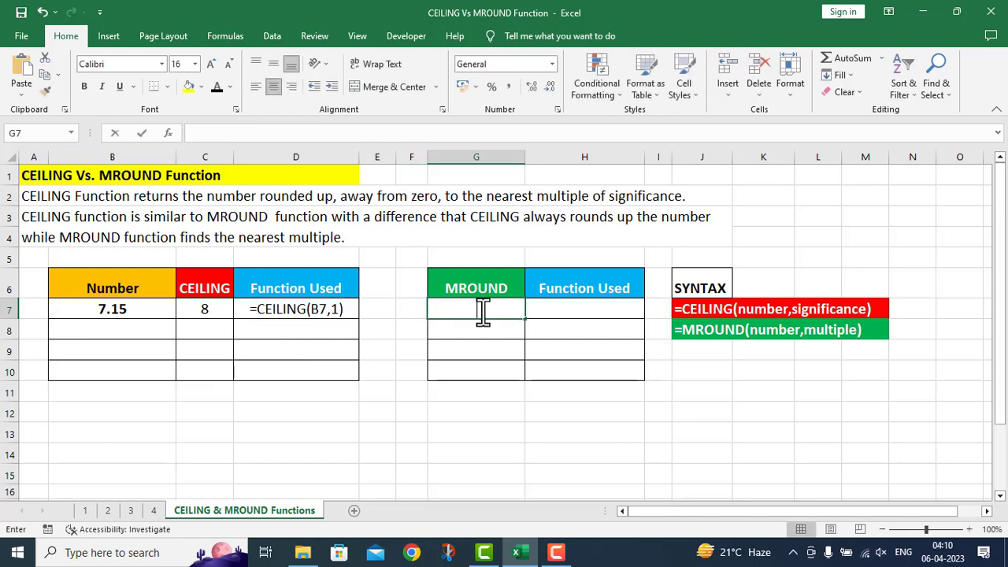
{"action": "type", "text": "=MR"}
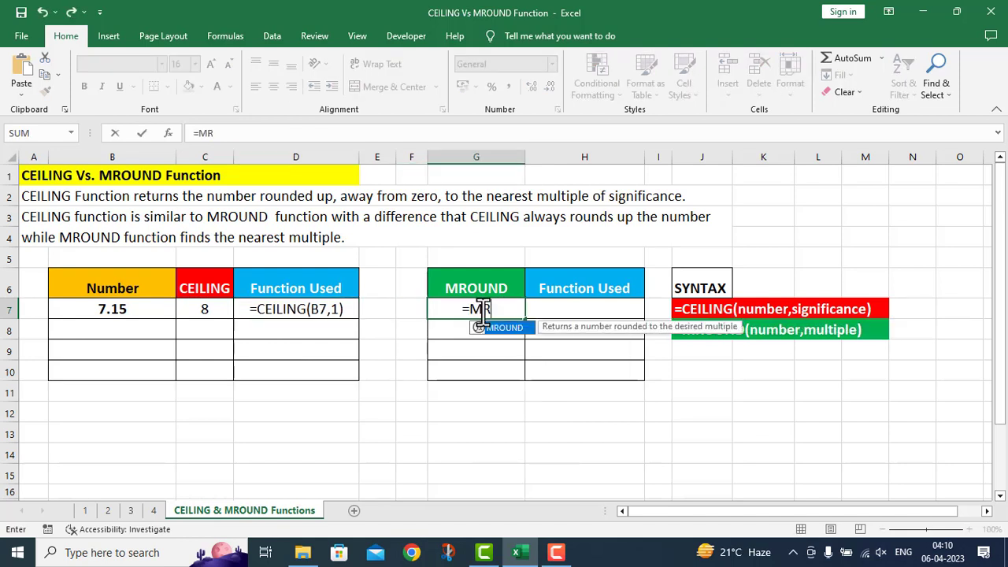
{"action": "type", "text": "OUND("}
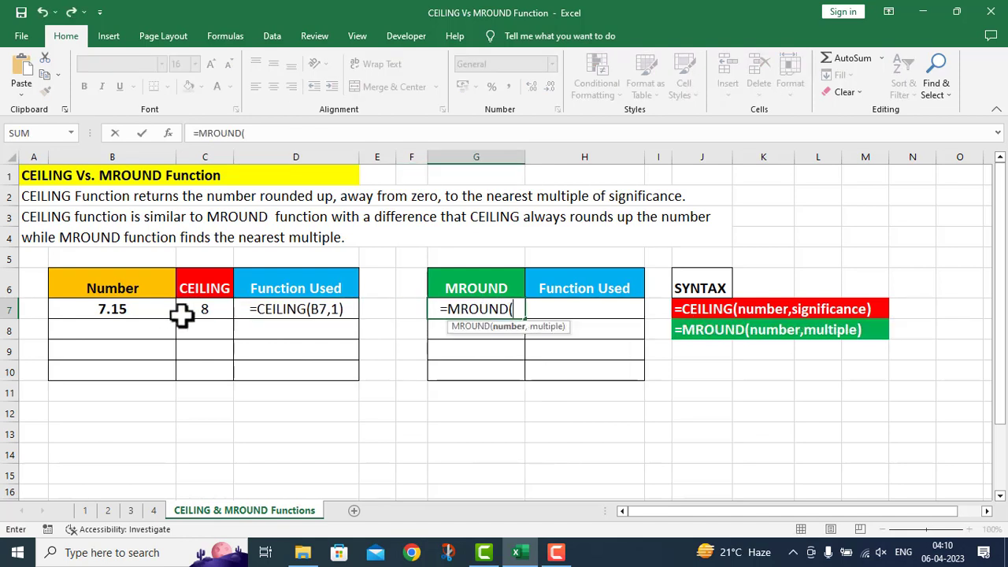
{"action": "left_click", "coordinate": [139, 308]}
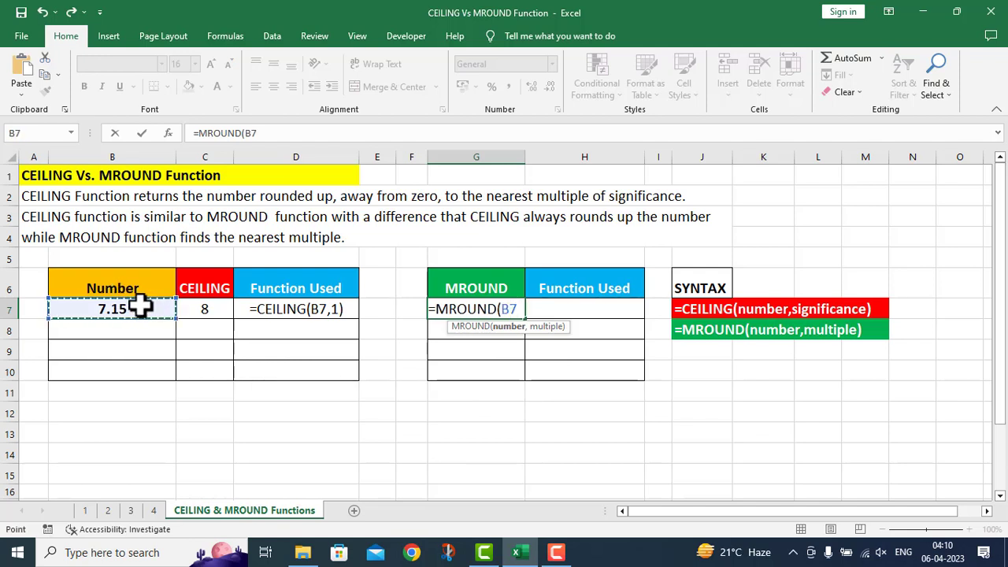
{"action": "type", "text": ","}
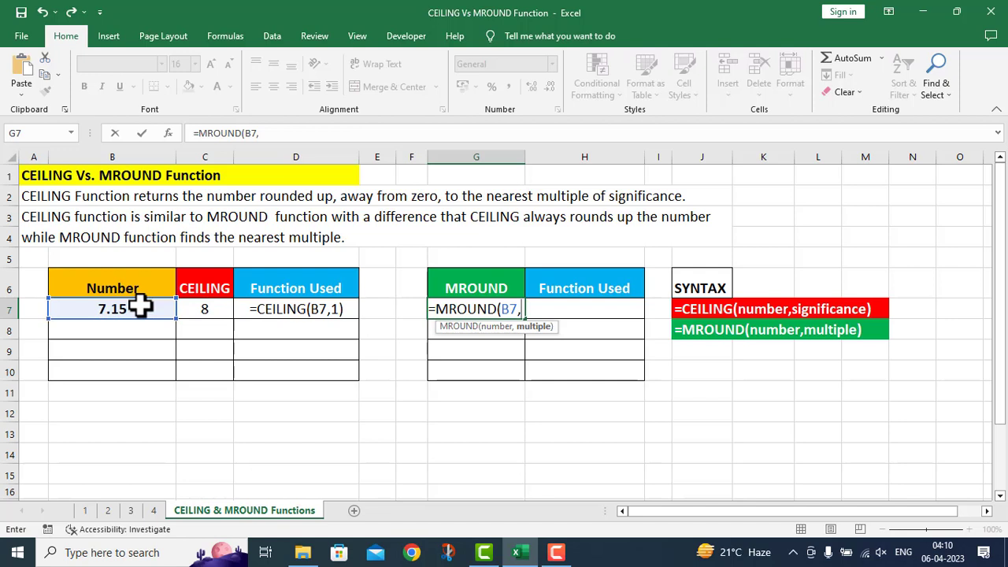
{"action": "type", "text": "1"}
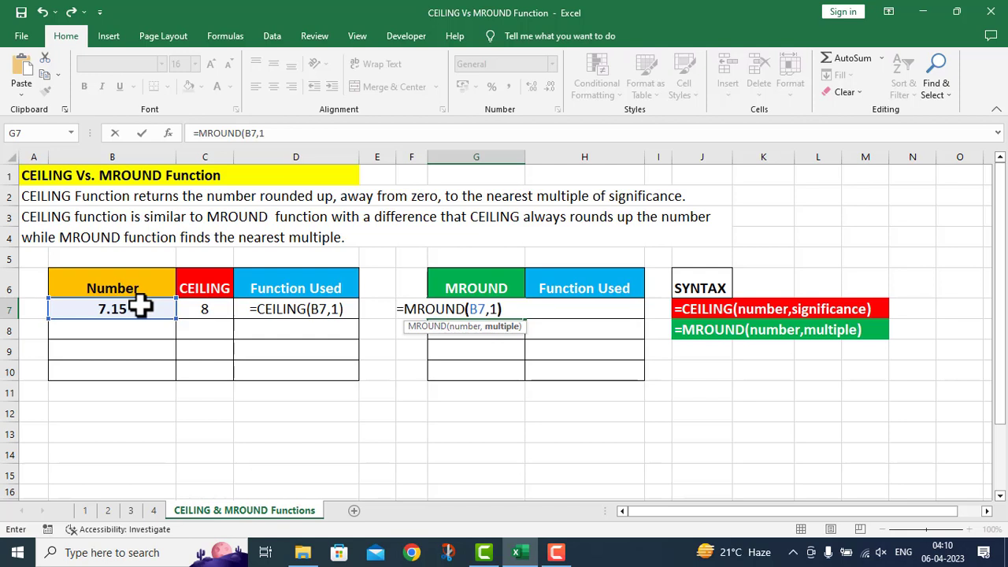
{"action": "type", "text": ")"}
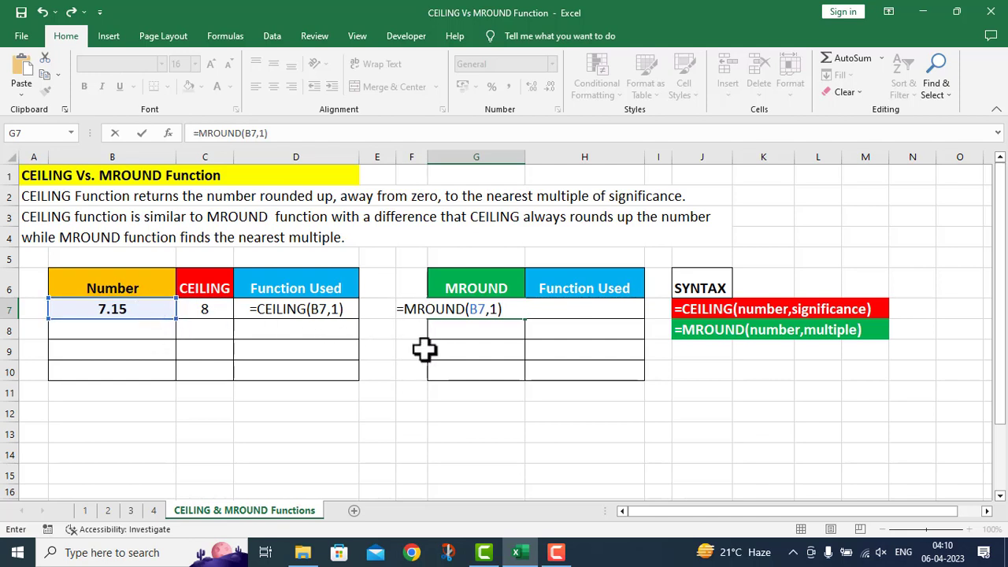
{"action": "key", "text": "ctrl+Return"}
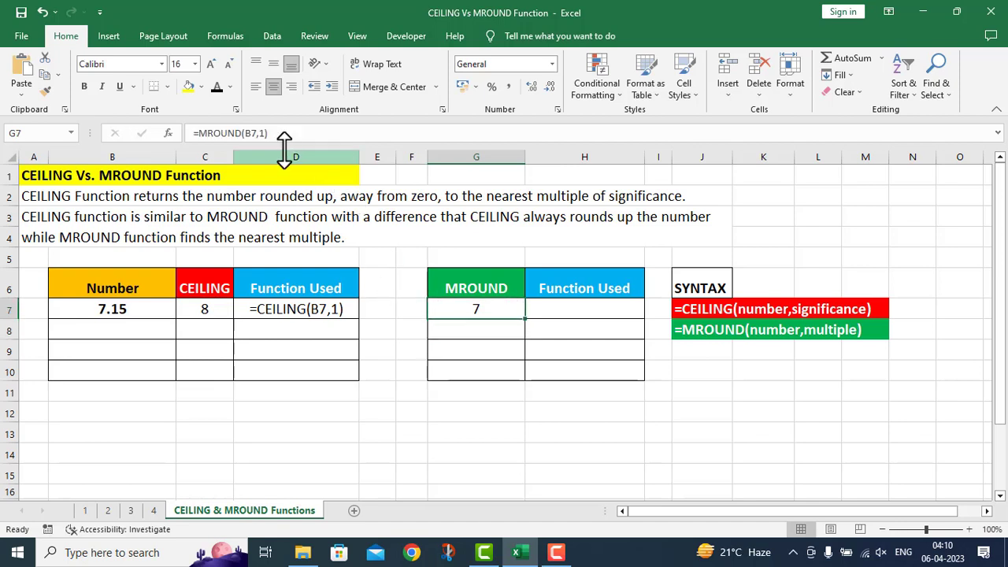
Copy the MROUND formula from G7 into H7 as text, '=MROUND(B7,1), under Function Used.
{"action": "left_click", "coordinate": [292, 133]}
{"action": "left_click_drag", "start_coordinate": [268, 133], "coordinate": [194, 133]}
{"action": "key", "text": "ctrl+c"}
{"action": "key", "text": "Escape"}
{"action": "double_click", "coordinate": [527, 311]}
{"action": "type", "text": "'"}
{"action": "key", "text": "ctrl+v"}
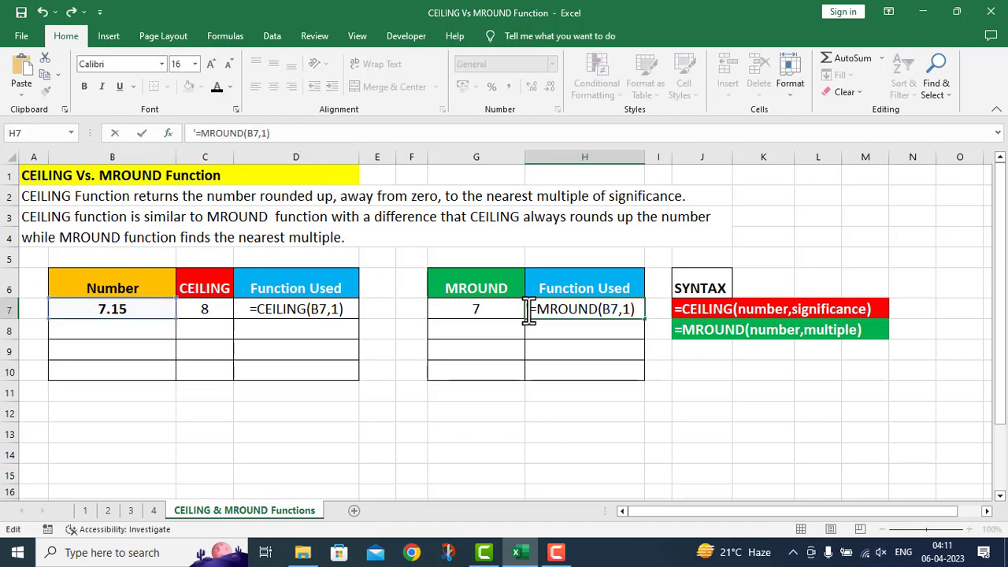
Enter 7.16 in cell B8 and round it up in C8 with =CEILING(B8,0.1).
{"action": "left_click", "coordinate": [109, 329]}
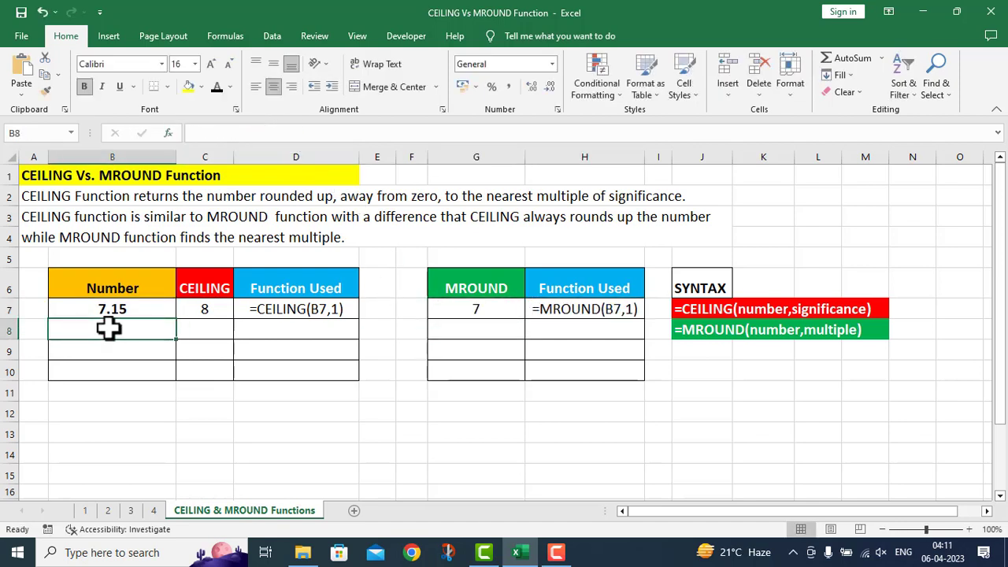
{"action": "type", "text": "7.16"}
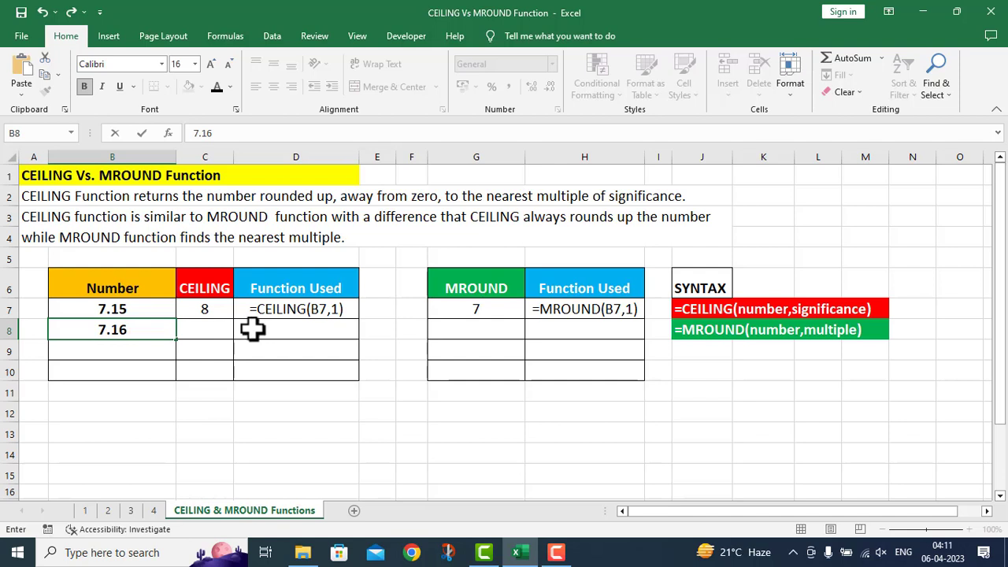
{"action": "left_click", "coordinate": [197, 324]}
{"action": "double_click", "coordinate": [197, 325]}
{"action": "type", "text": "="}
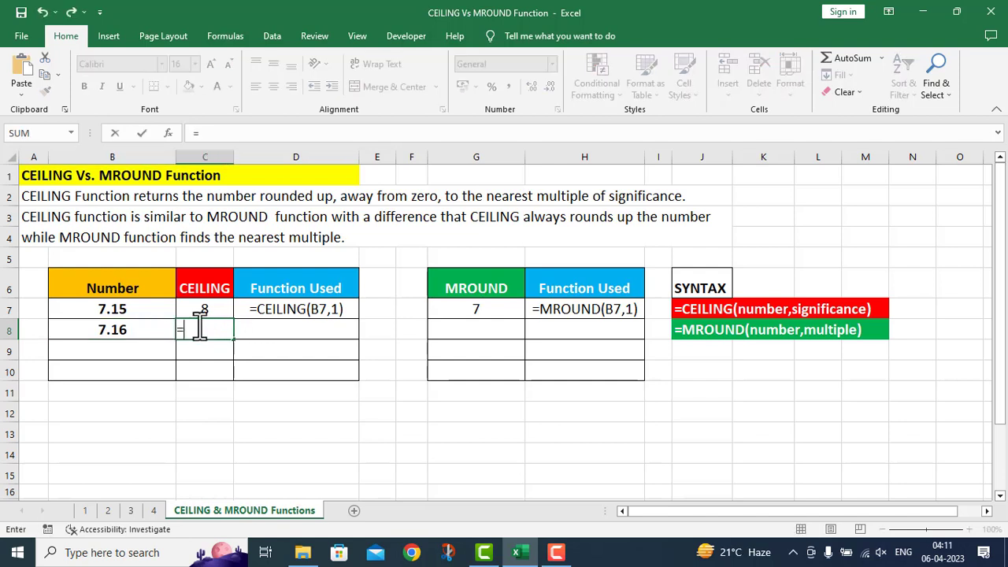
{"action": "type", "text": "CEI"}
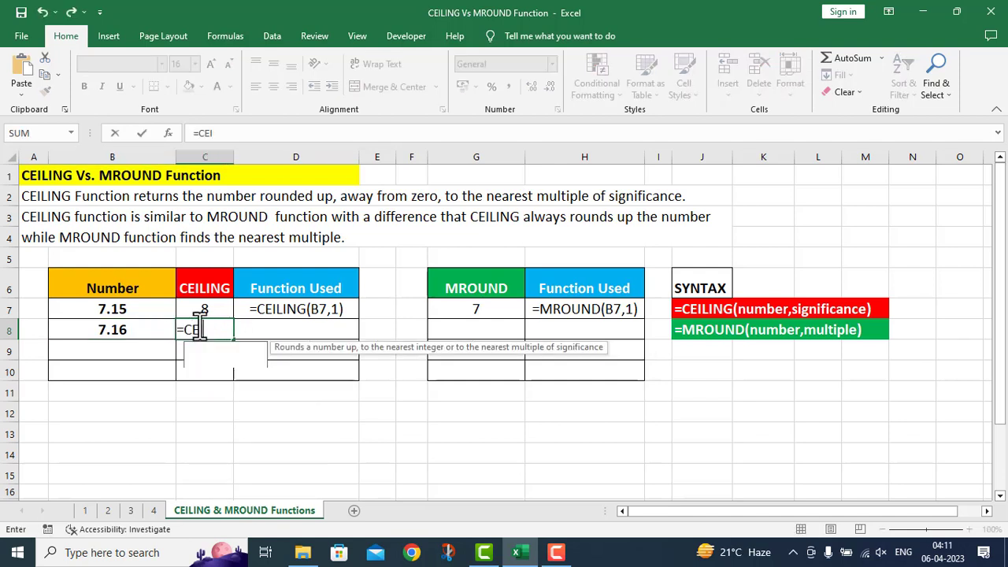
{"action": "type", "text": "LING("}
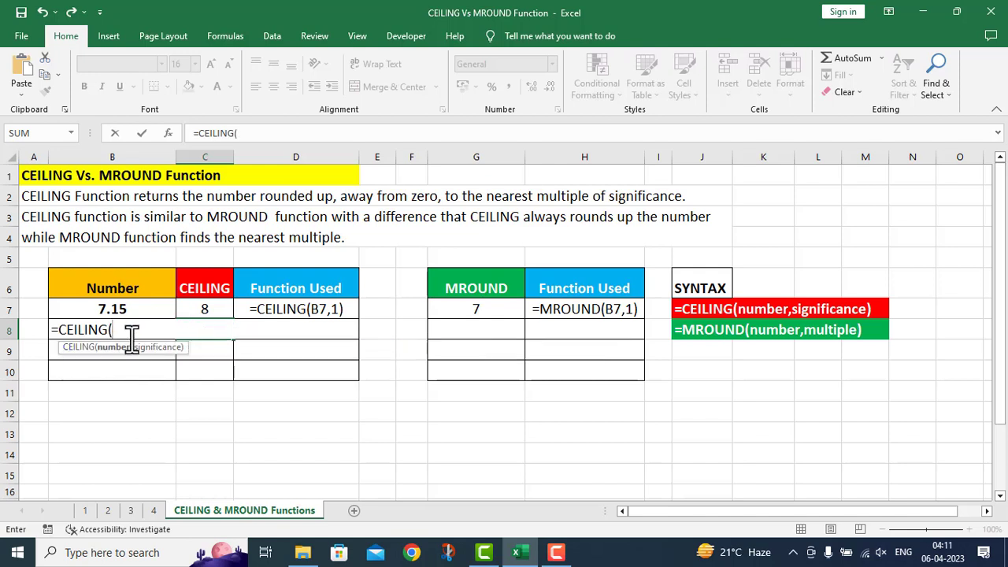
{"action": "type", "text": "B"}
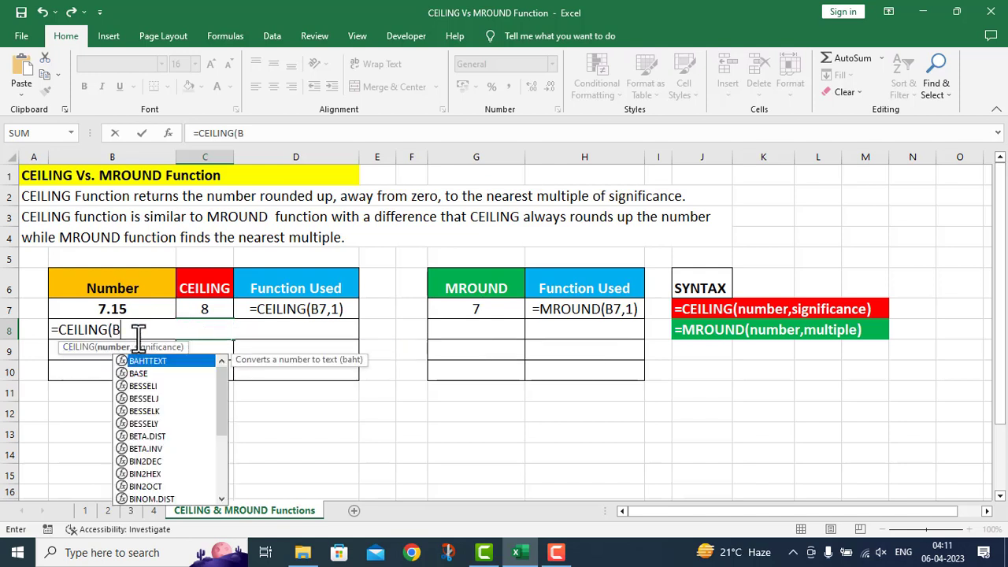
{"action": "type", "text": "8,"}
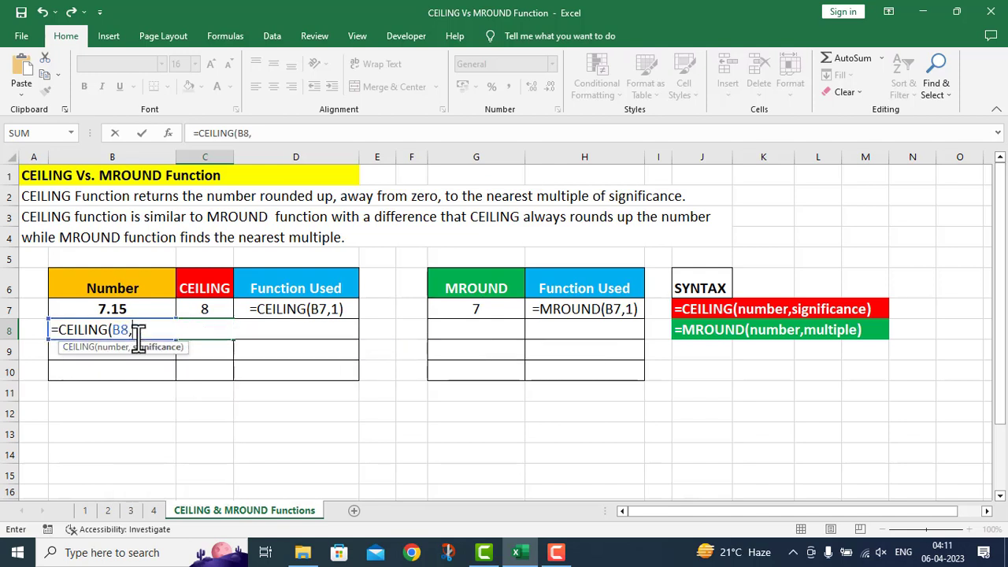
{"action": "type", "text": "0.1)"}
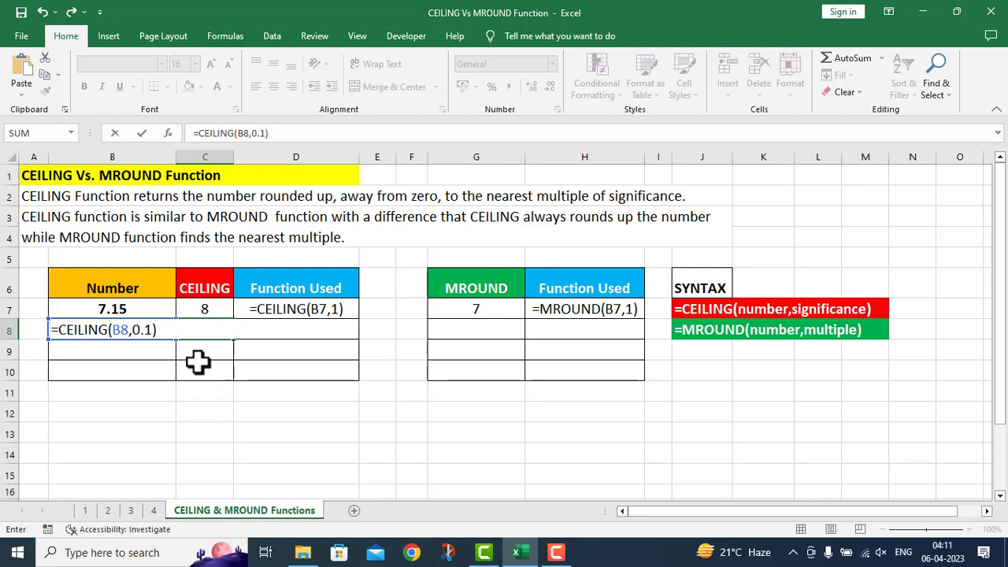
{"action": "key", "text": "Return"}
{"action": "left_click", "coordinate": [200, 331]}
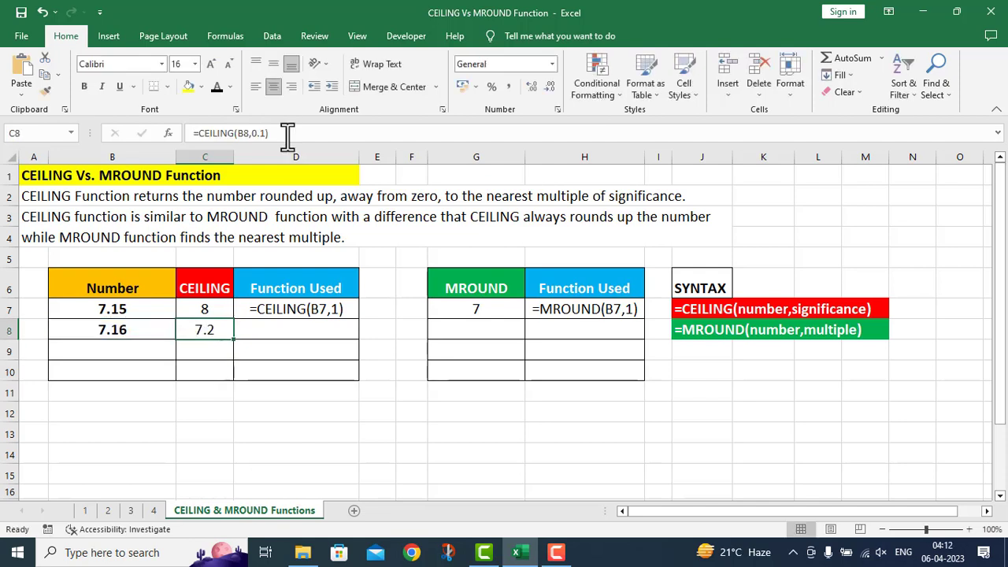
Copy the CEILING formula from C8 into D8 as text, '=CEILING(B8,0.1), under Function Used.
{"action": "left_click_drag", "start_coordinate": [288, 134], "coordinate": [195, 134]}
{"action": "key", "text": "ctrl+c"}
{"action": "key", "text": "Escape"}
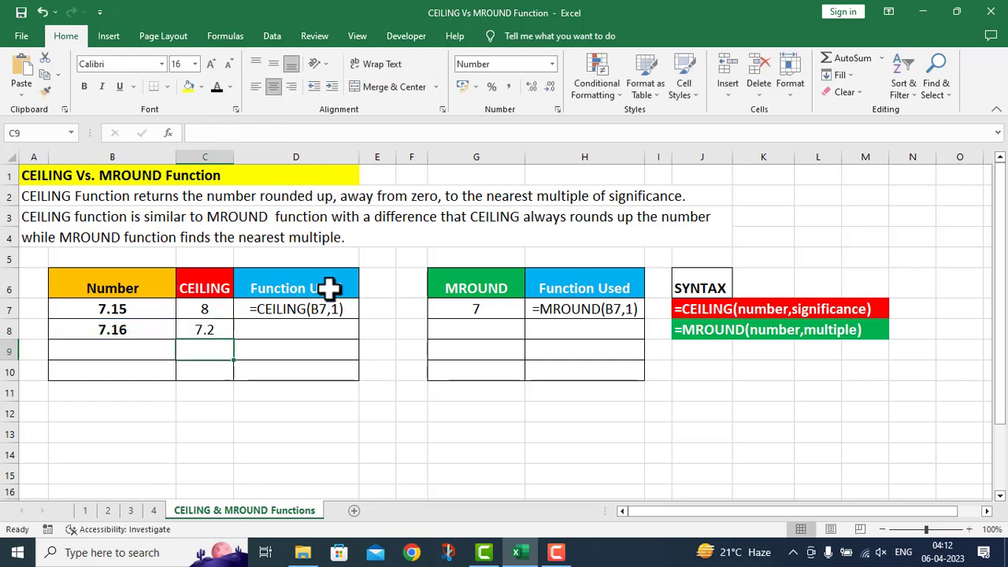
{"action": "left_click", "coordinate": [243, 324]}
{"action": "type", "text": "'"}
{"action": "key", "text": "ctrl+v"}
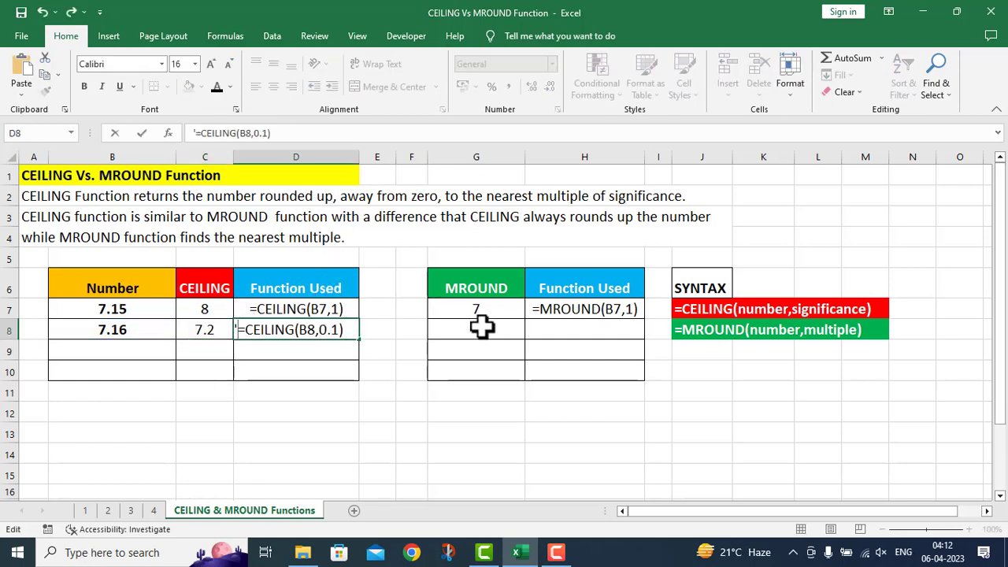
Round the second number to the nearest multiple in cell G8 with =MROUND(B8,0.1).
{"action": "left_click", "coordinate": [482, 327]}
{"action": "double_click", "coordinate": [482, 329]}
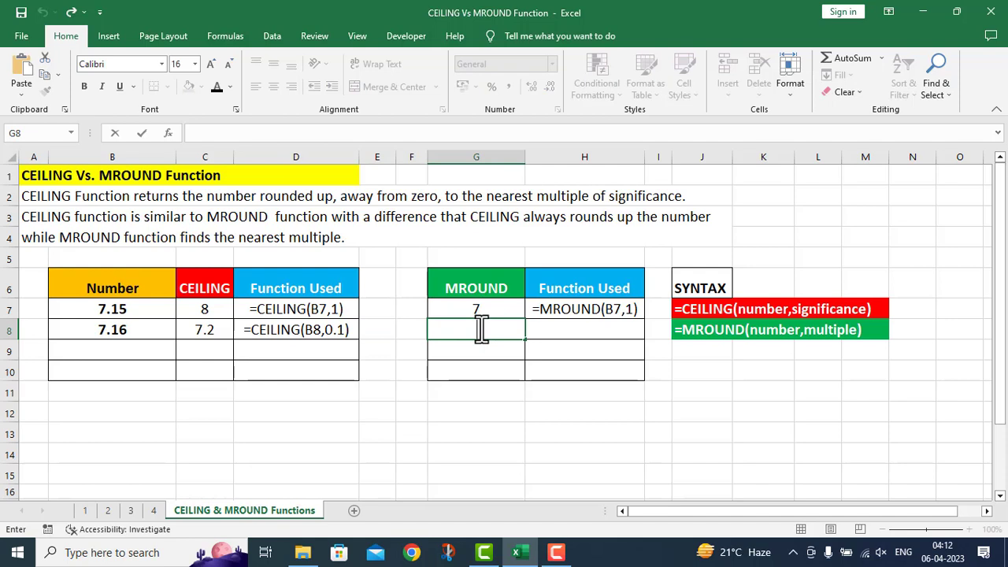
{"action": "type", "text": "="}
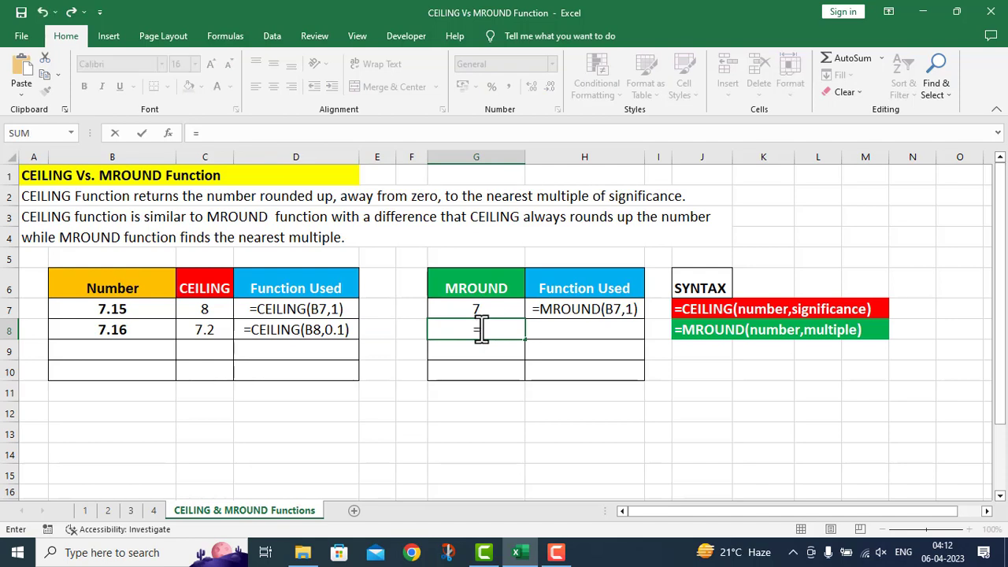
{"action": "type", "text": "MROU"}
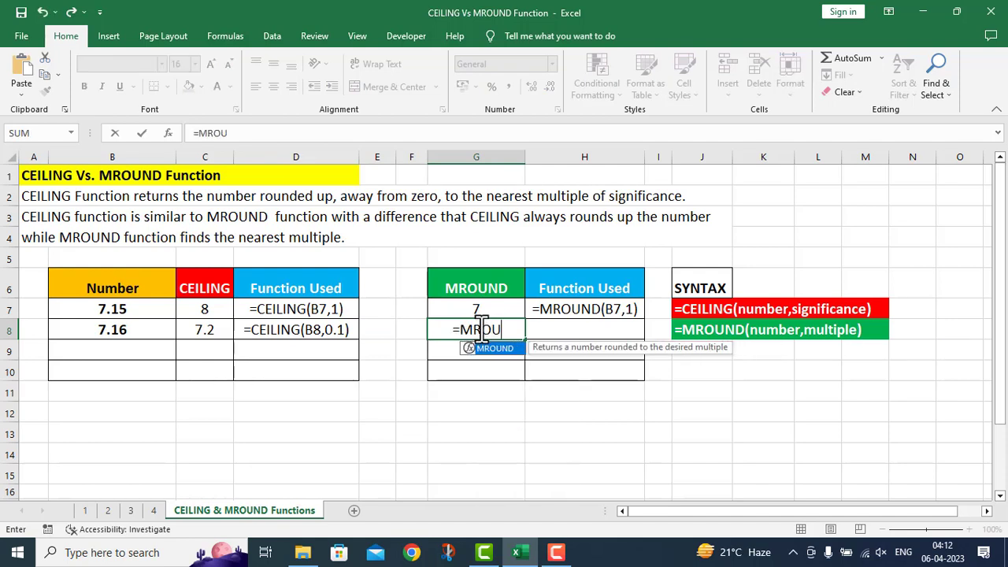
{"action": "type", "text": "ND(B8,"}
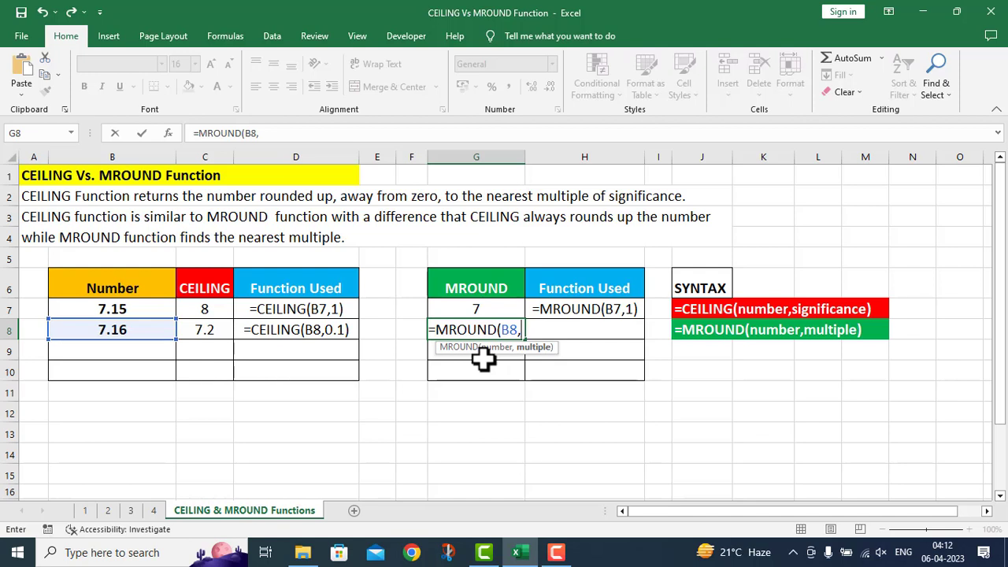
{"action": "type", "text": "0.1)"}
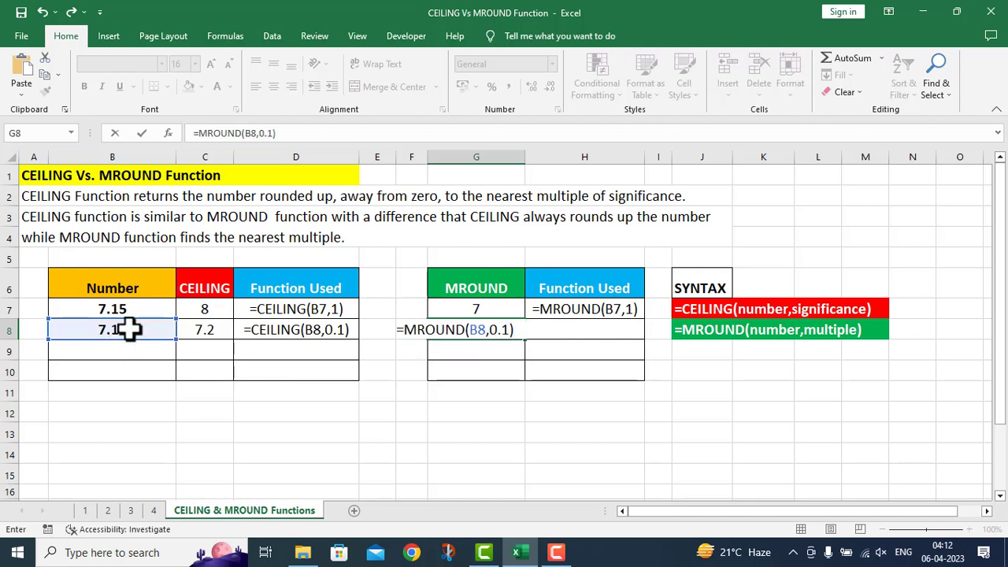
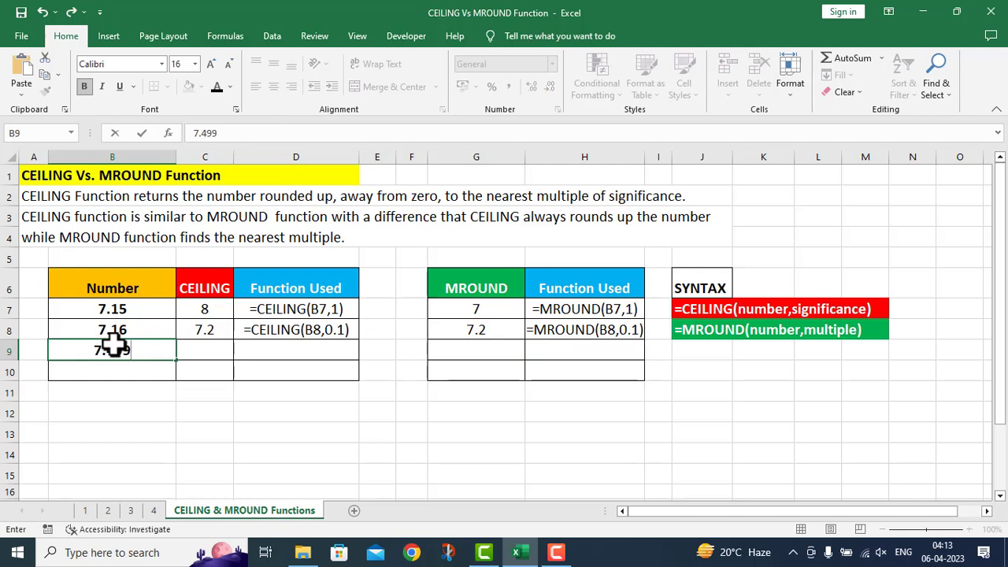
Round up the third number in cell C9 with =CEILING(B9,1).
{"action": "left_click", "coordinate": [204, 350]}
{"action": "type", "text": "="}
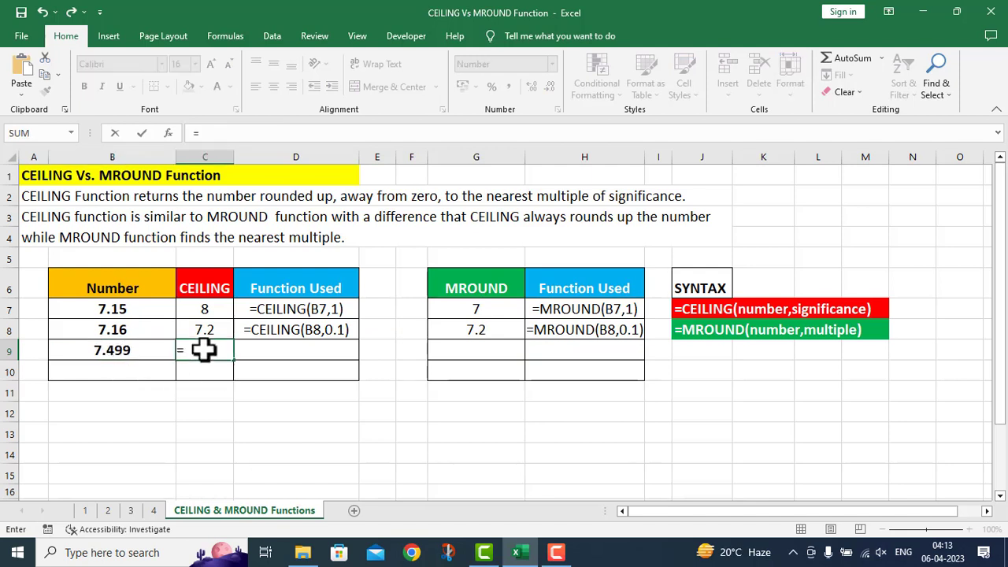
{"action": "type", "text": "C"}
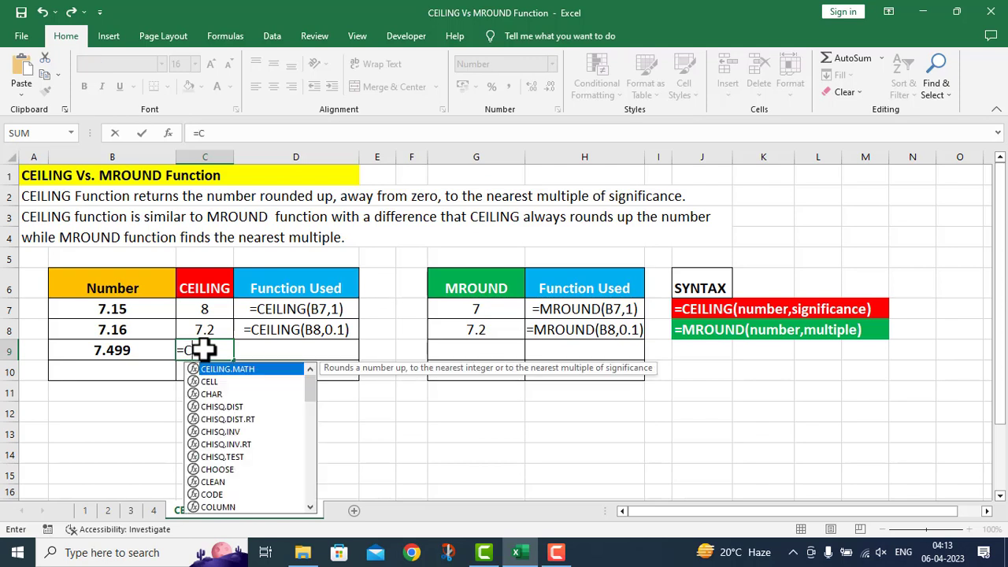
{"action": "type", "text": "EILING("}
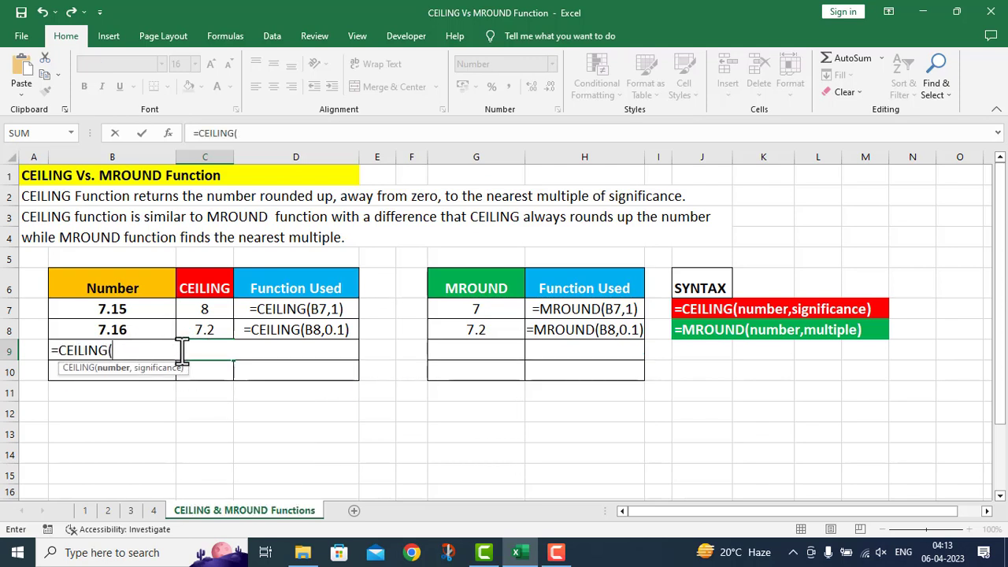
{"action": "type", "text": "B9"}
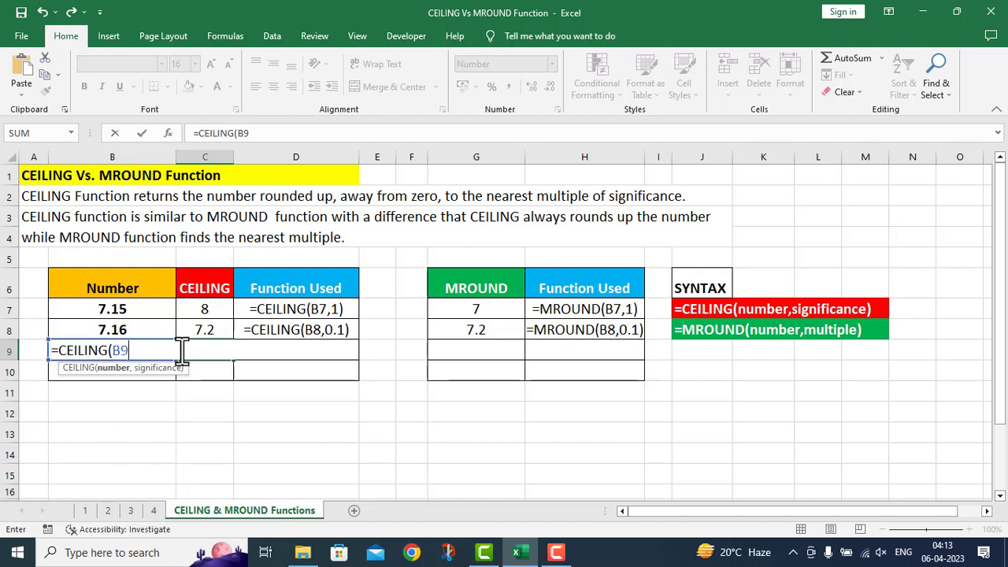
{"action": "type", "text": ",1"}
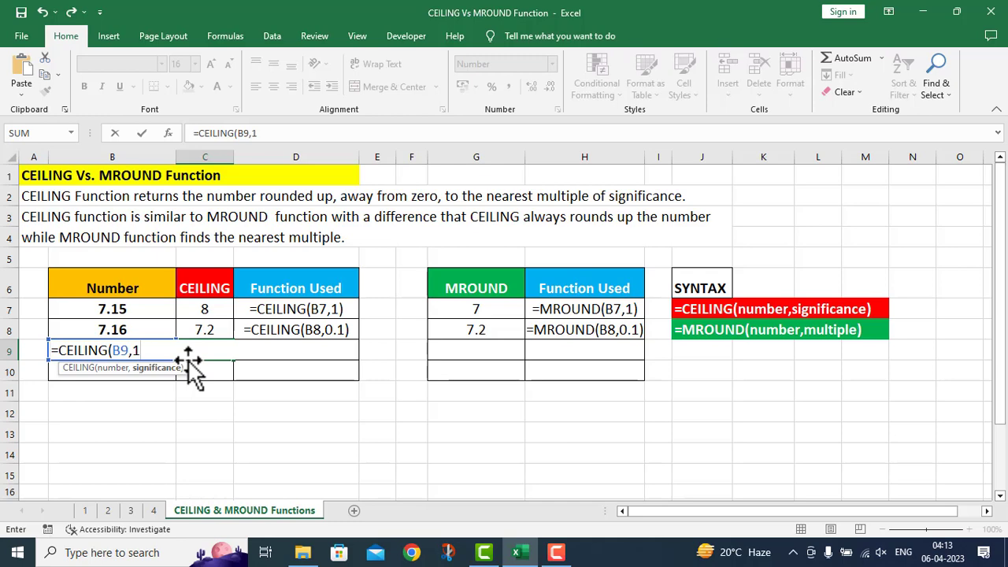
{"action": "type", "text": ")"}
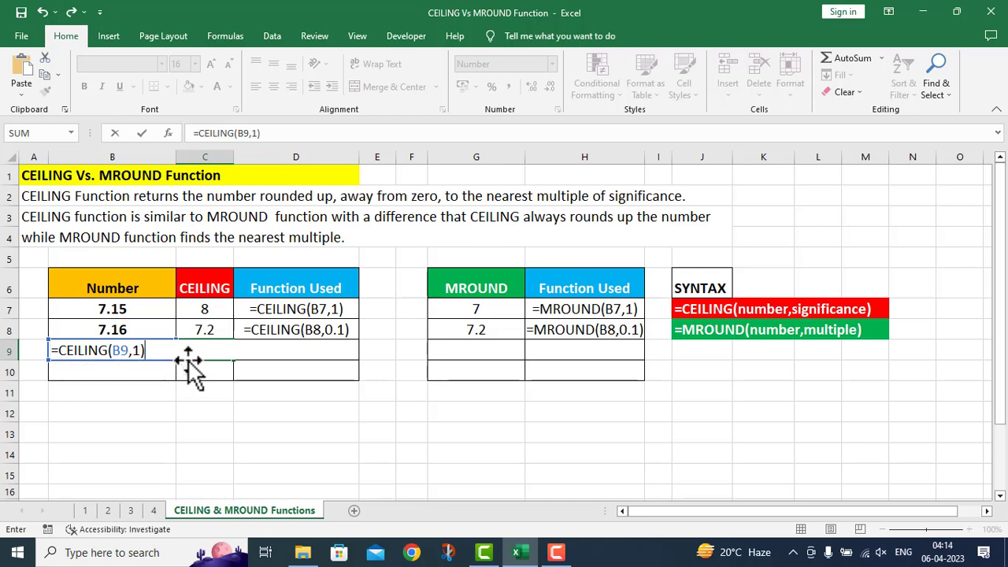
Record the third row's CEILING formula in D9 as text, '=CEILING(B9,1), under Function Used.
{"action": "left_click", "coordinate": [241, 352]}
{"action": "type", "text": "'=CEILING(B9,1)"}
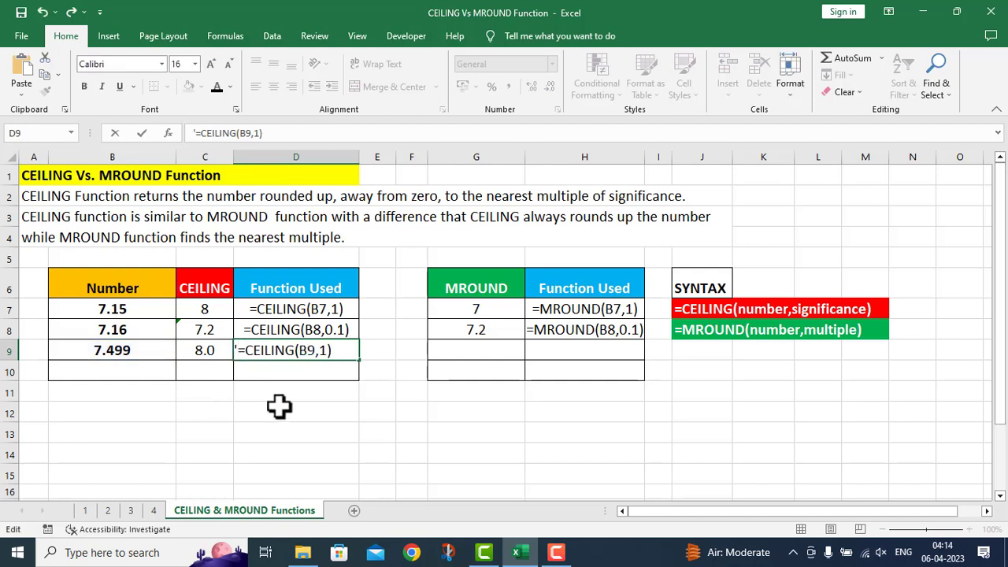
{"action": "left_click", "coordinate": [279, 406]}
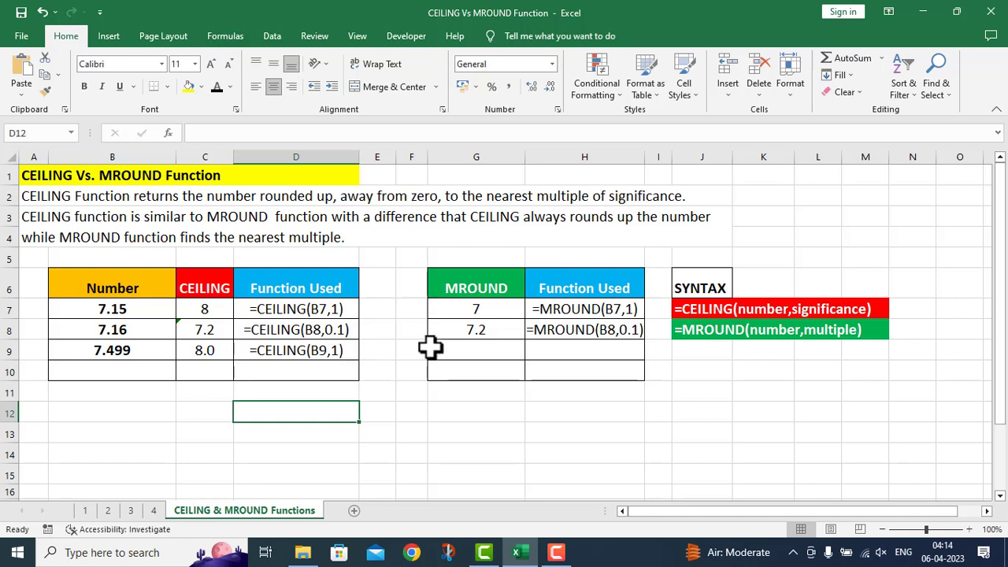
Round the third number to the nearest multiple in cell G9 with =MROUND(B9,1).
{"action": "left_click", "coordinate": [462, 350]}
{"action": "type", "text": "=MR"}
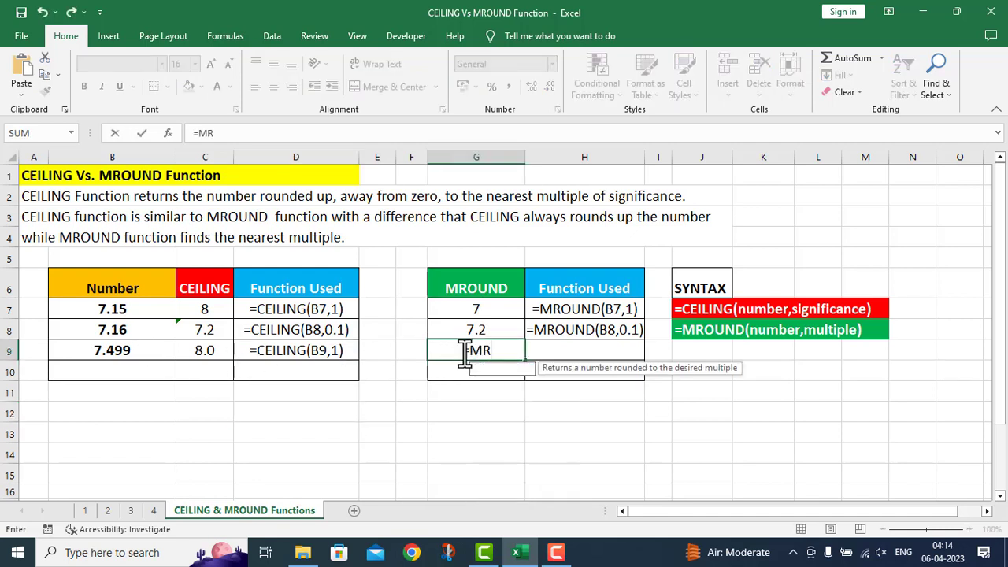
{"action": "type", "text": "OUND("}
{"action": "left_click", "coordinate": [134, 351]}
{"action": "type", "text": ","}
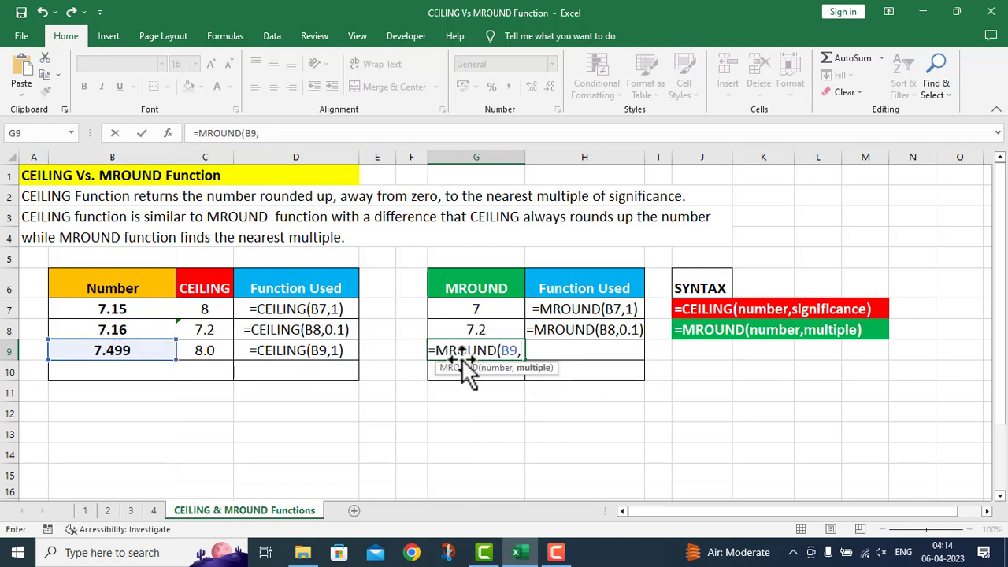
{"action": "type", "text": "1"}
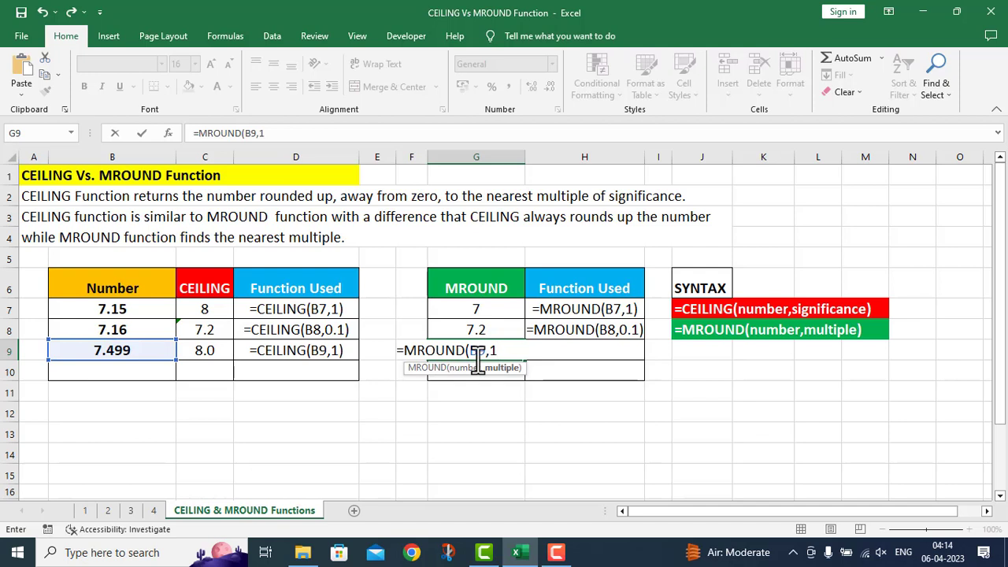
{"action": "type", "text": ")"}
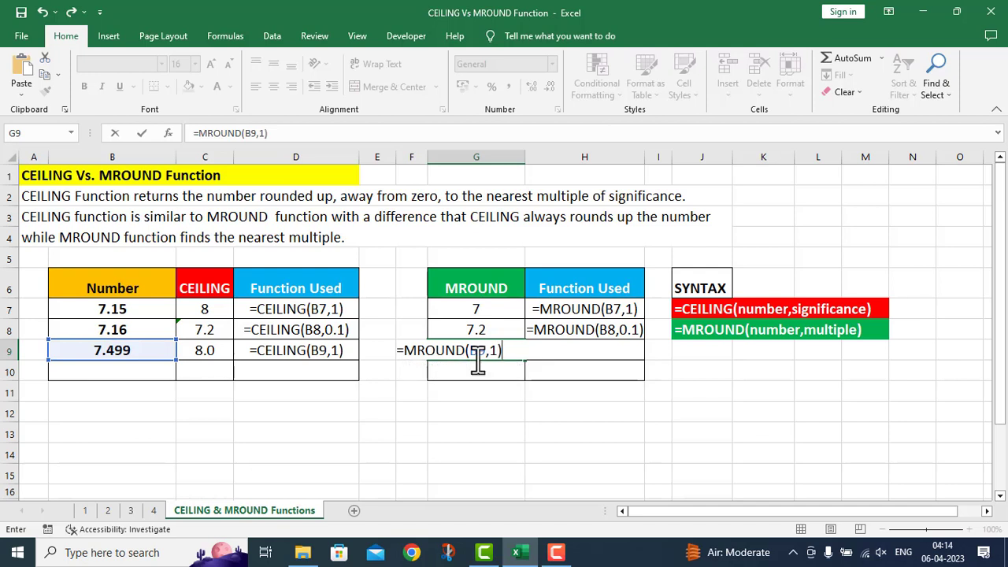
{"action": "key", "text": "Return"}
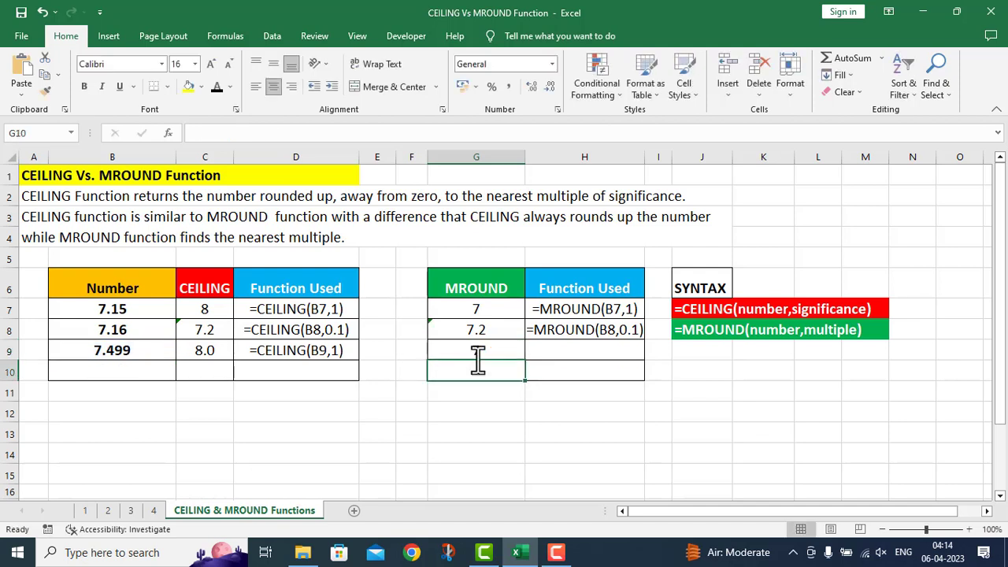
Record the third row's MROUND formula in H9 as text, '=MROUND(B9,1), under Function Used.
{"action": "double_click", "coordinate": [531, 350]}
{"action": "type", "text": "=MROUND(B9,1)"}
{"action": "key", "text": "Home"}
{"action": "type", "text": "'"}
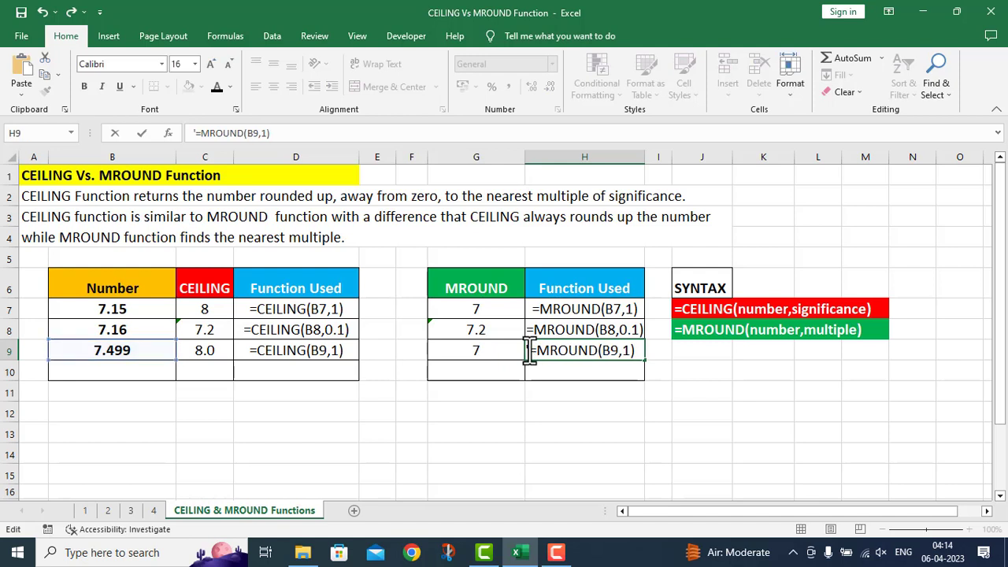
Enter 7.51 in cell B10 and round it up in C10 with =CEILING(B10,0.1).
{"action": "left_click", "coordinate": [128, 370]}
{"action": "type", "text": "7."}
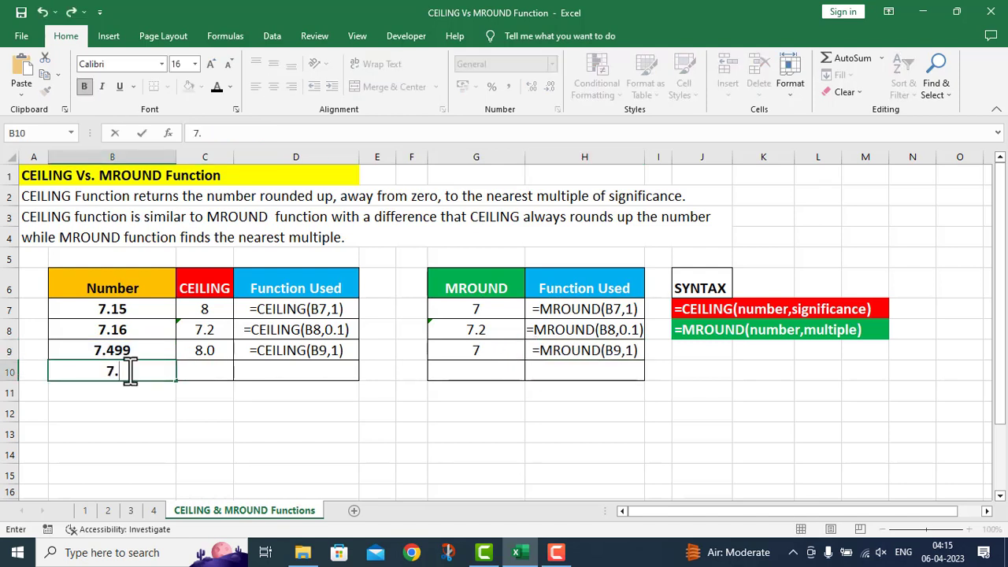
{"action": "type", "text": "51"}
{"action": "left_click", "coordinate": [206, 369]}
{"action": "type", "text": "="}
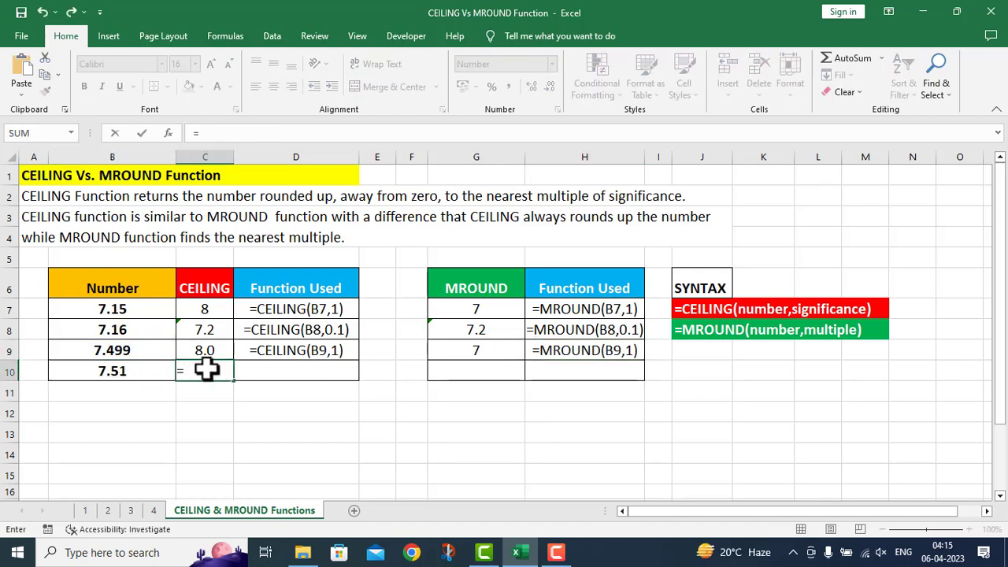
{"action": "type", "text": "CEILI"}
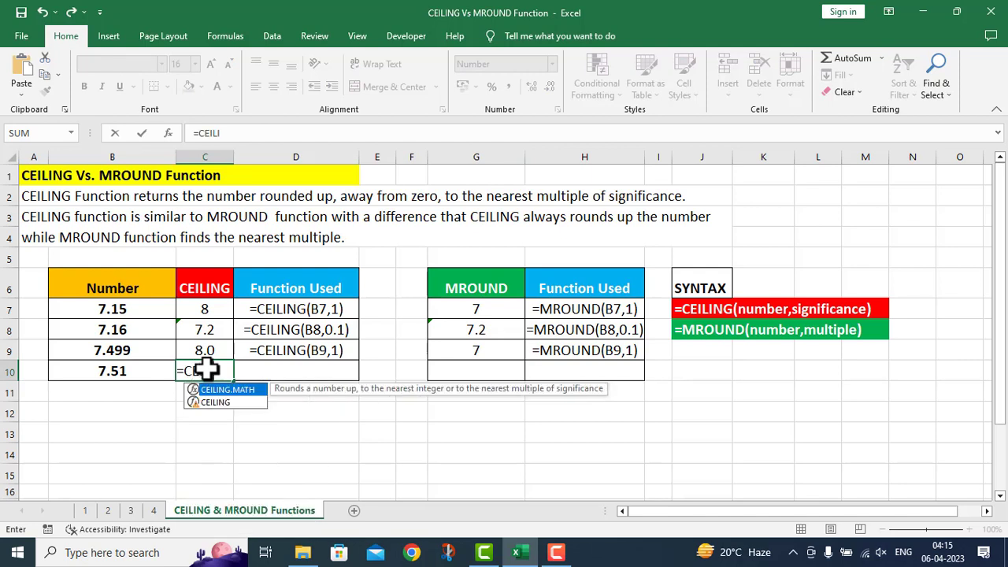
{"action": "type", "text": "NG("}
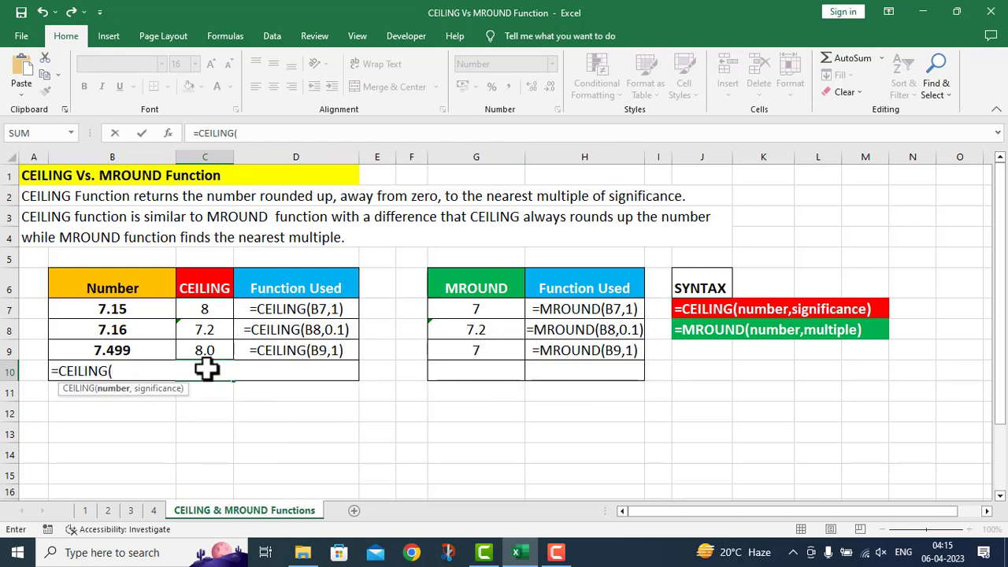
{"action": "type", "text": "B1"}
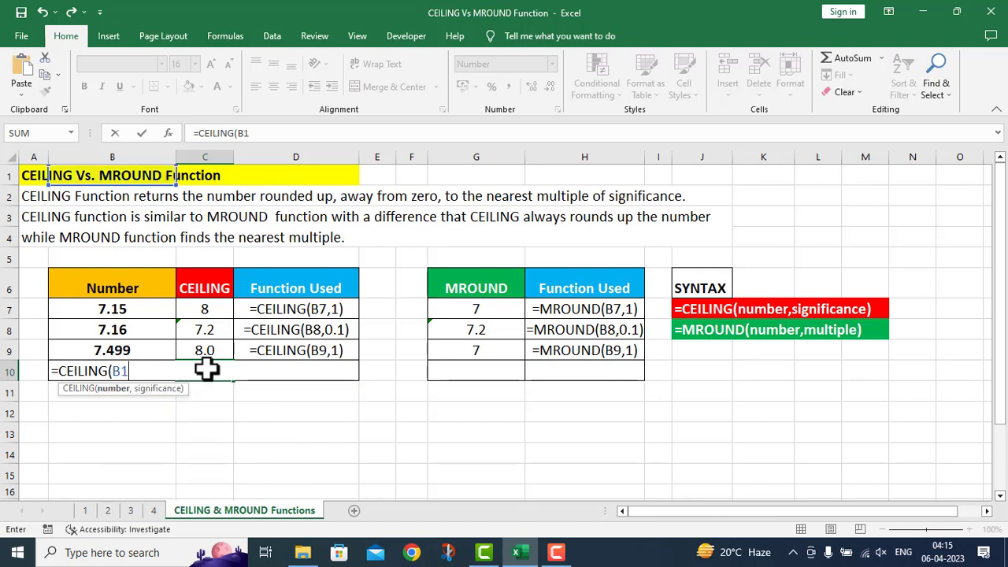
{"action": "type", "text": "0,"}
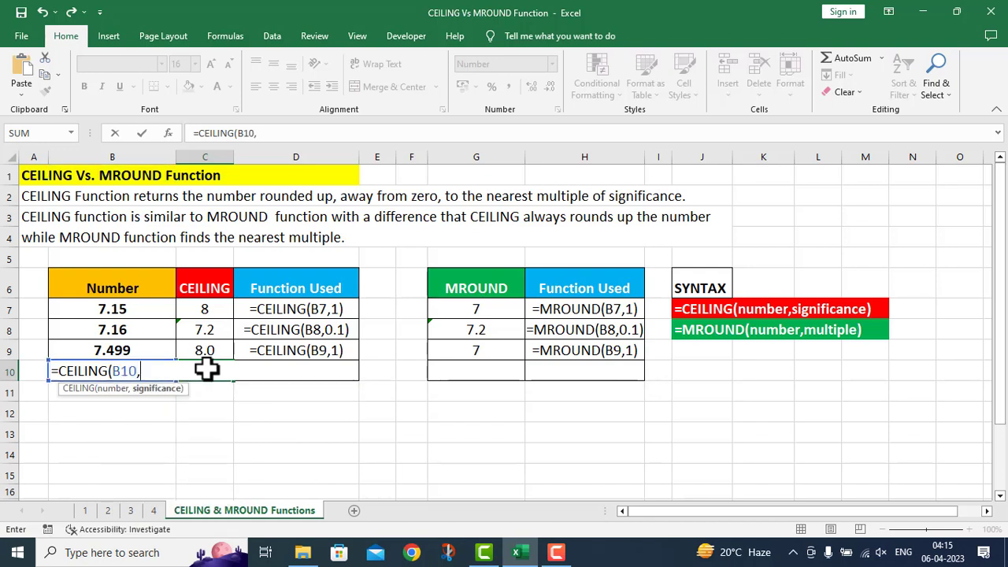
{"action": "type", "text": "0.1)"}
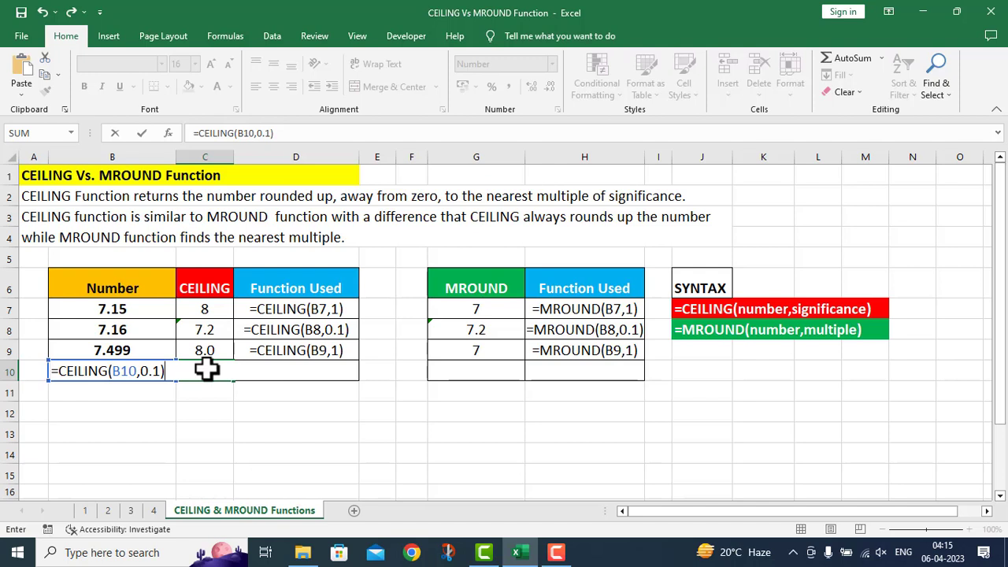
{"action": "key", "text": "Return"}
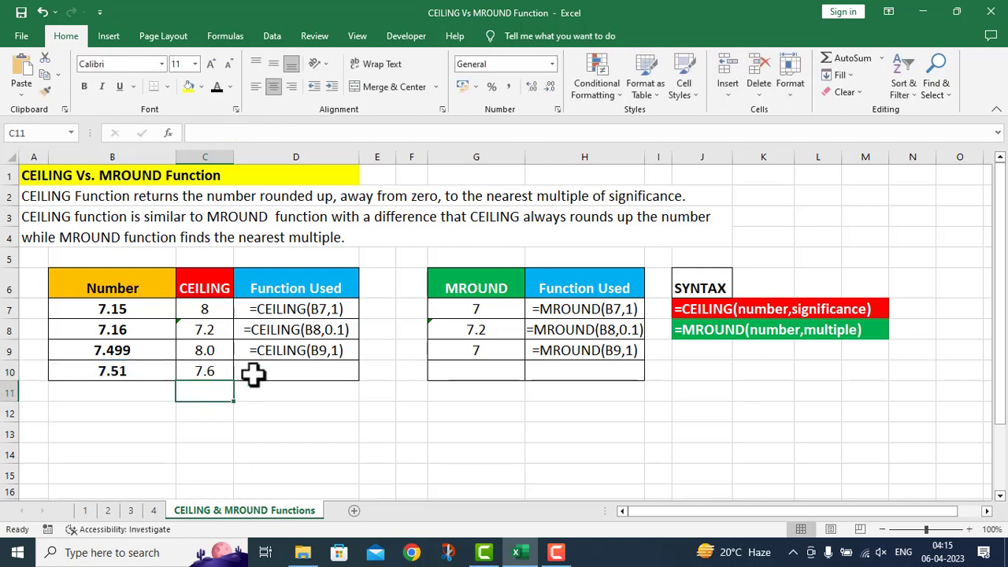
Copy the CEILING formula from C10 into D10 as text, '=CEILING(B10,0.1), under Function Used.
{"action": "left_click", "coordinate": [214, 364]}
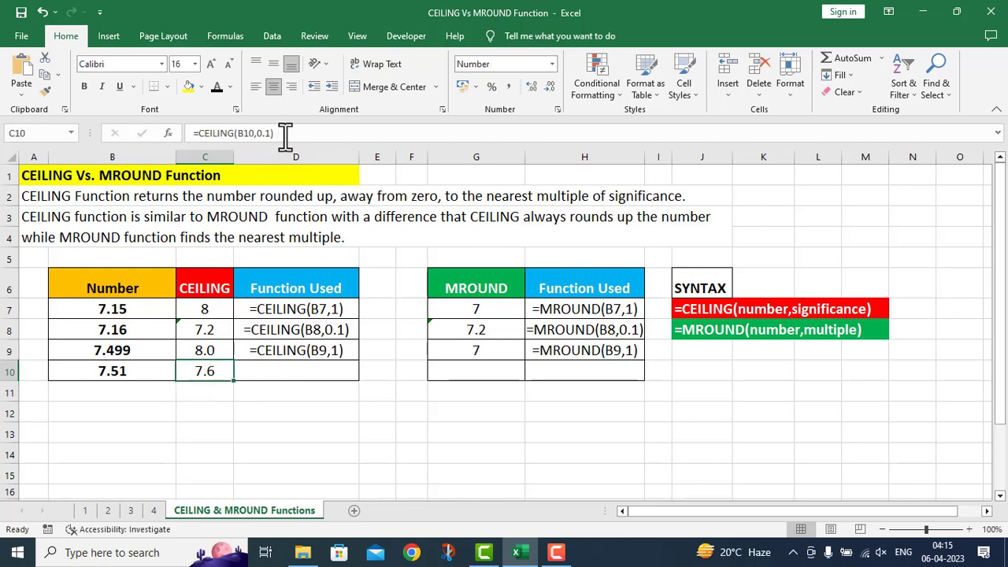
{"action": "left_click_drag", "start_coordinate": [286, 133], "coordinate": [202, 133]}
{"action": "key", "text": "ctrl+c"}
{"action": "key", "text": "Escape"}
{"action": "left_click", "coordinate": [236, 371]}
{"action": "type", "text": "'"}
{"action": "key", "text": "ctrl+v"}
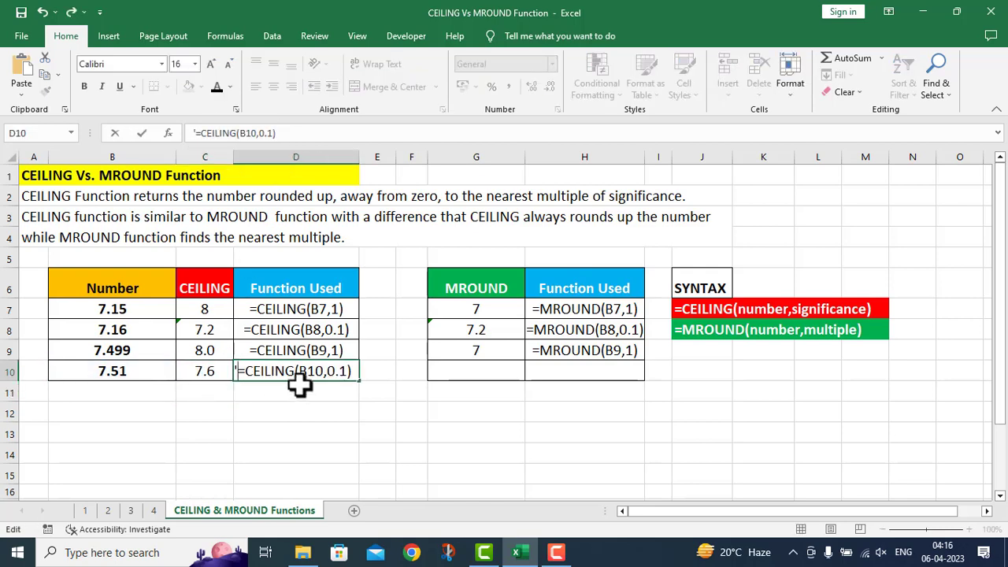
Round the fourth number to the nearest multiple in cell G10 with =MROUND(B10,0.1).
{"action": "left_click", "coordinate": [474, 371]}
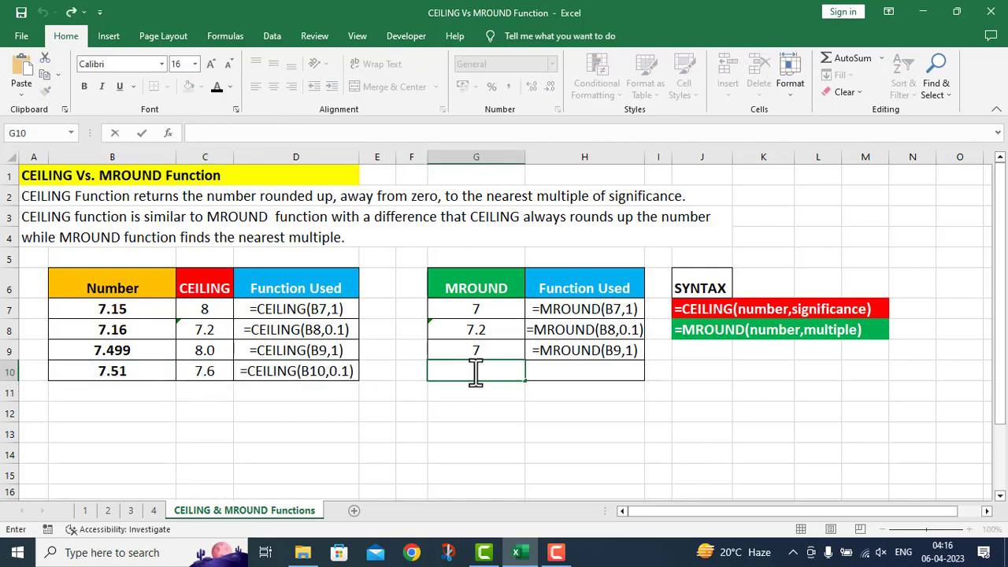
{"action": "type", "text": "=MR"}
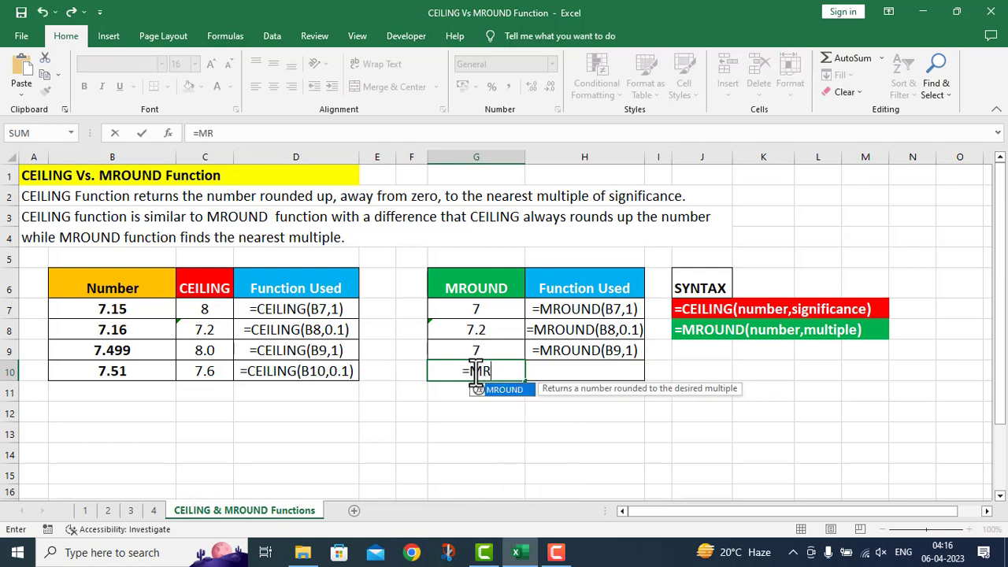
{"action": "type", "text": "OUND("}
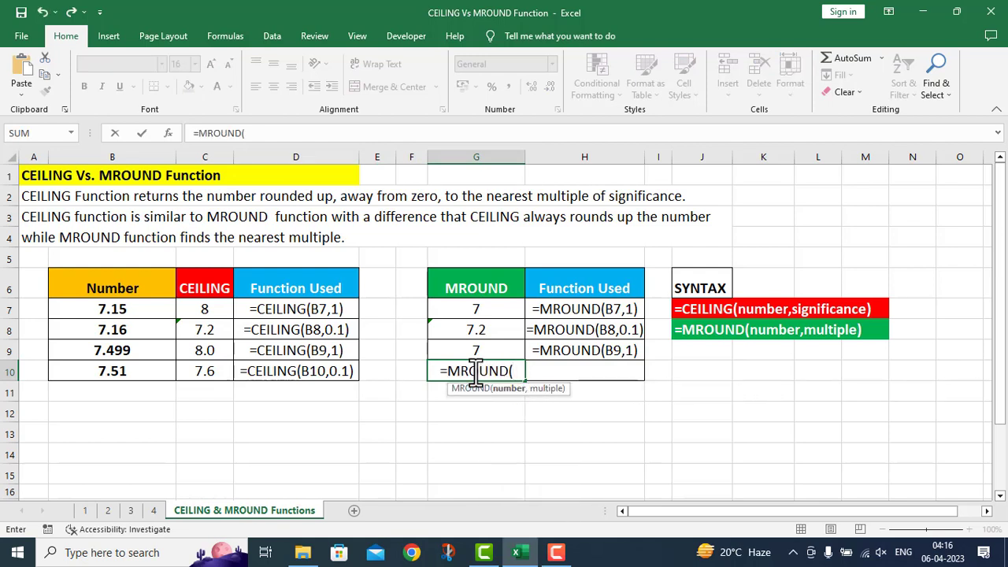
{"action": "left_click", "coordinate": [135, 372]}
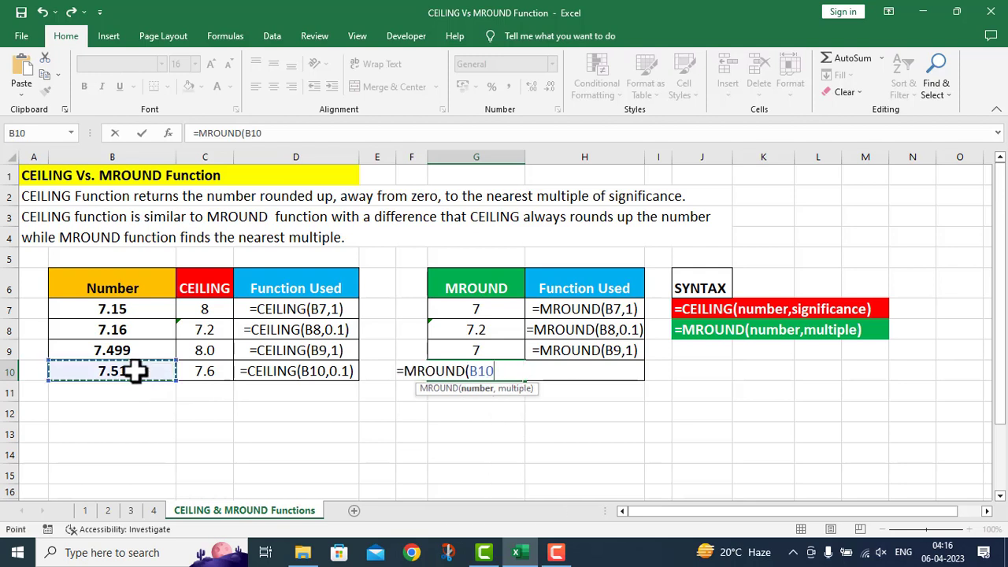
{"action": "type", "text": ","}
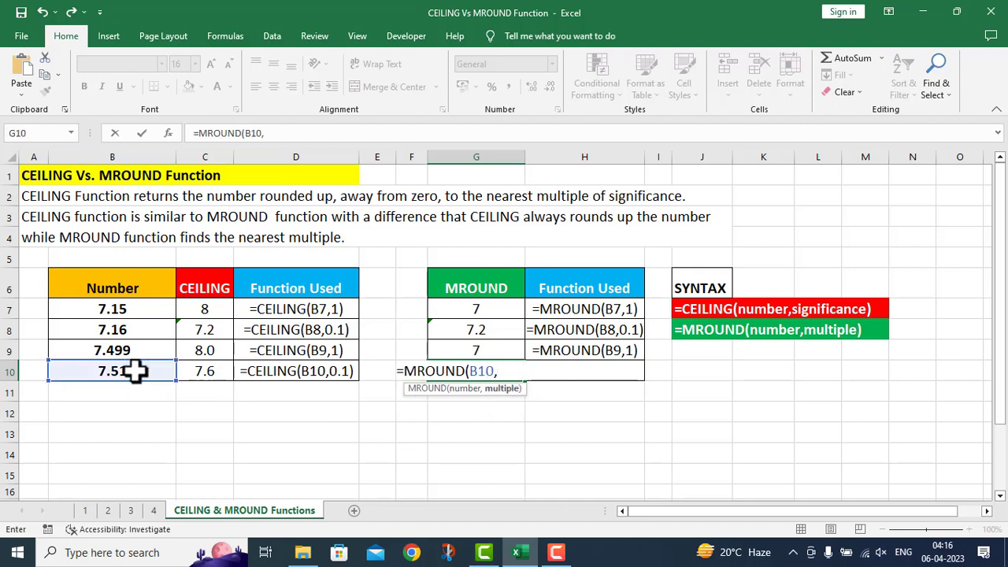
{"action": "type", "text": "0.1)"}
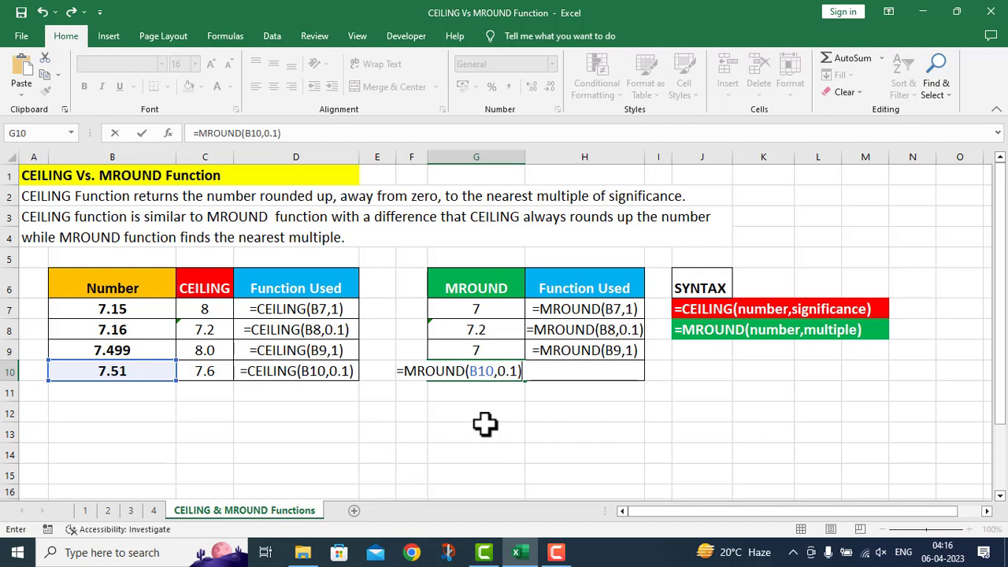
{"action": "key", "text": "Return"}
Record the fourth row's MROUND formula in H10 as text, '=MROUND(B10,0.1), under Function Used.
{"action": "left_click", "coordinate": [556, 371]}
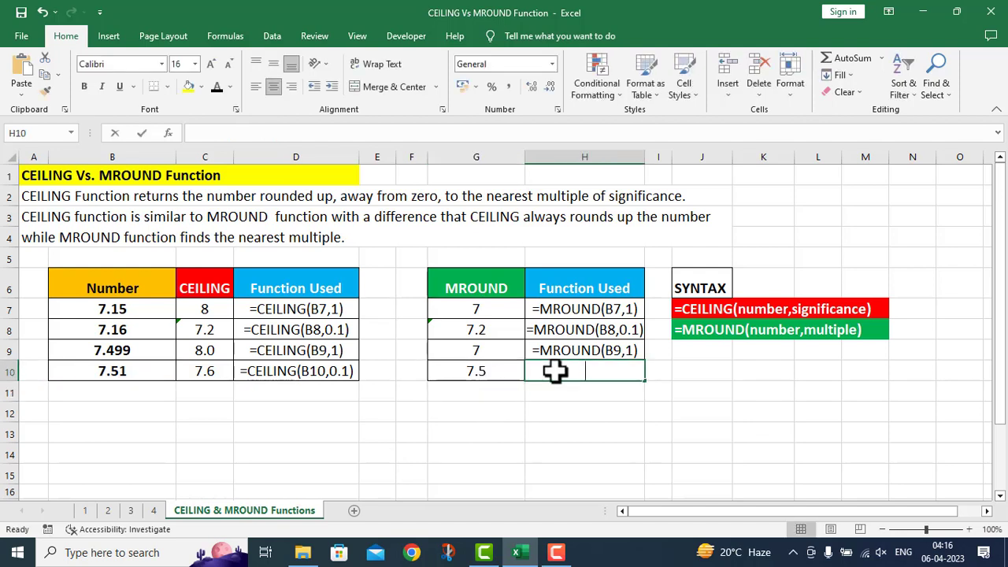
{"action": "type", "text": "=MROUND(B10,0.1)"}
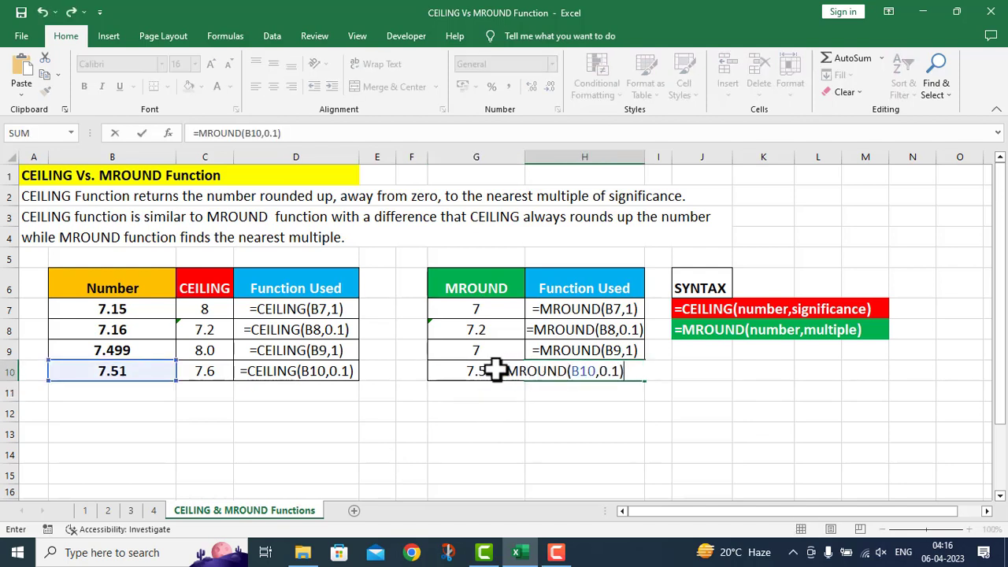
{"action": "left_click", "coordinate": [659, 412]}
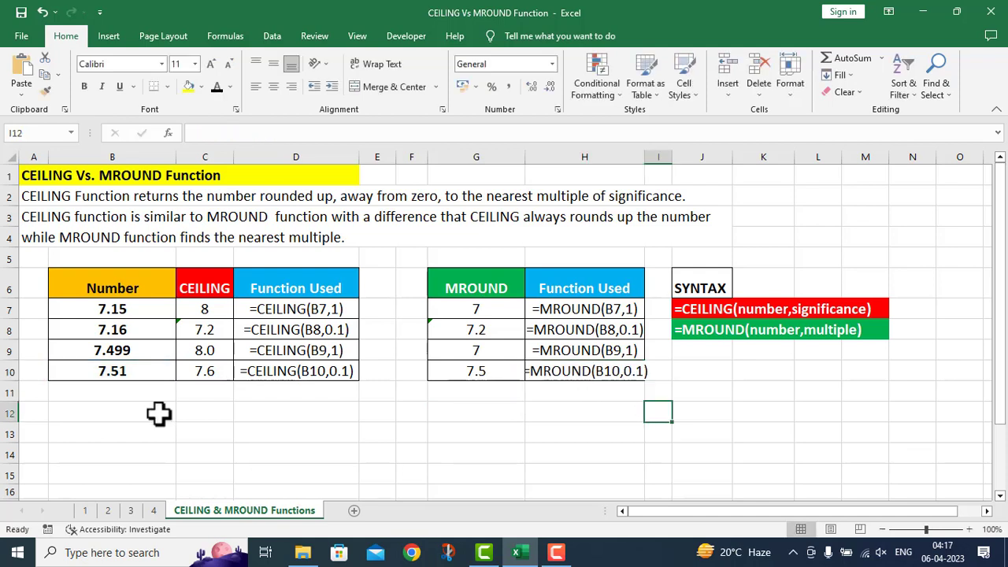